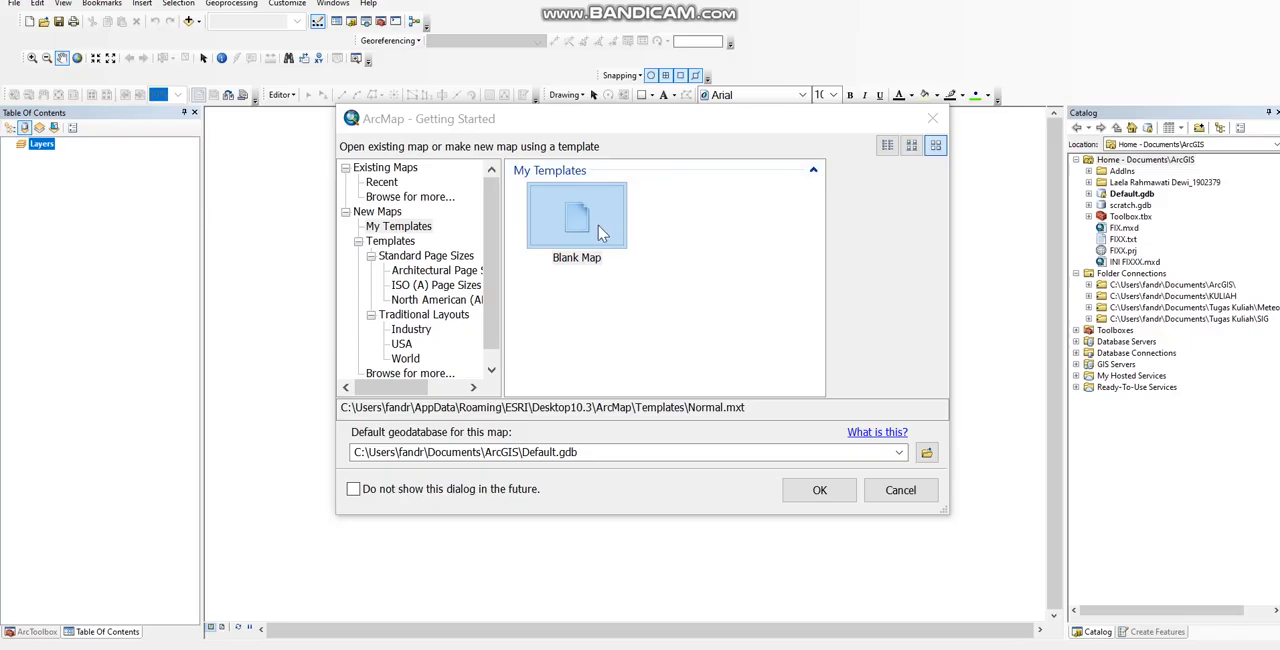
Step: Start a new map from the Blank Map template and select WGS 1984 UTM Zone 48S as the Layers data frame's coordinate system
left_click(598, 230)
left_click(819, 490)
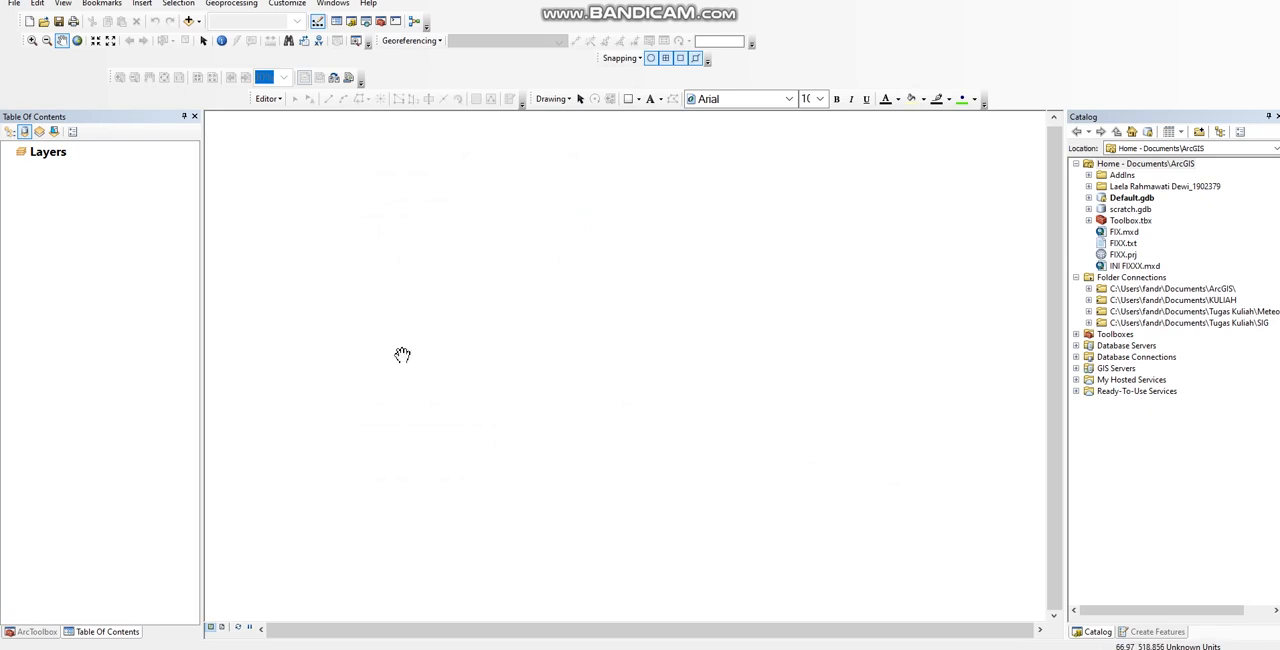
right_click(40, 161)
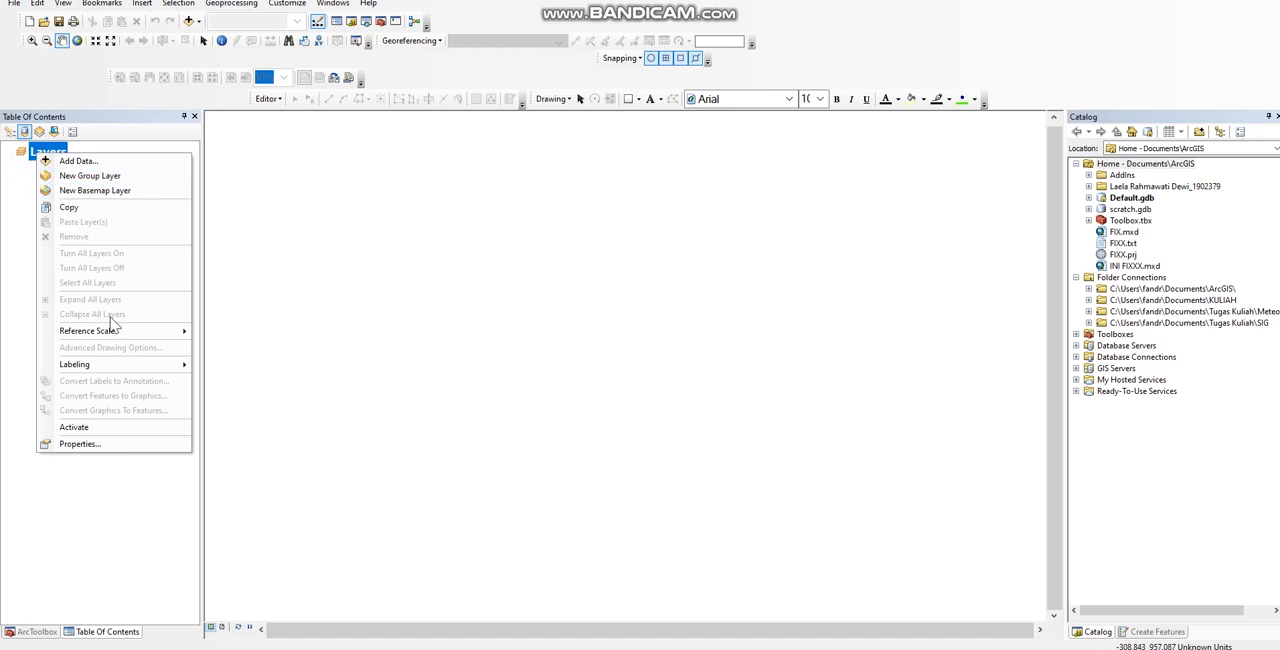
left_click(114, 444)
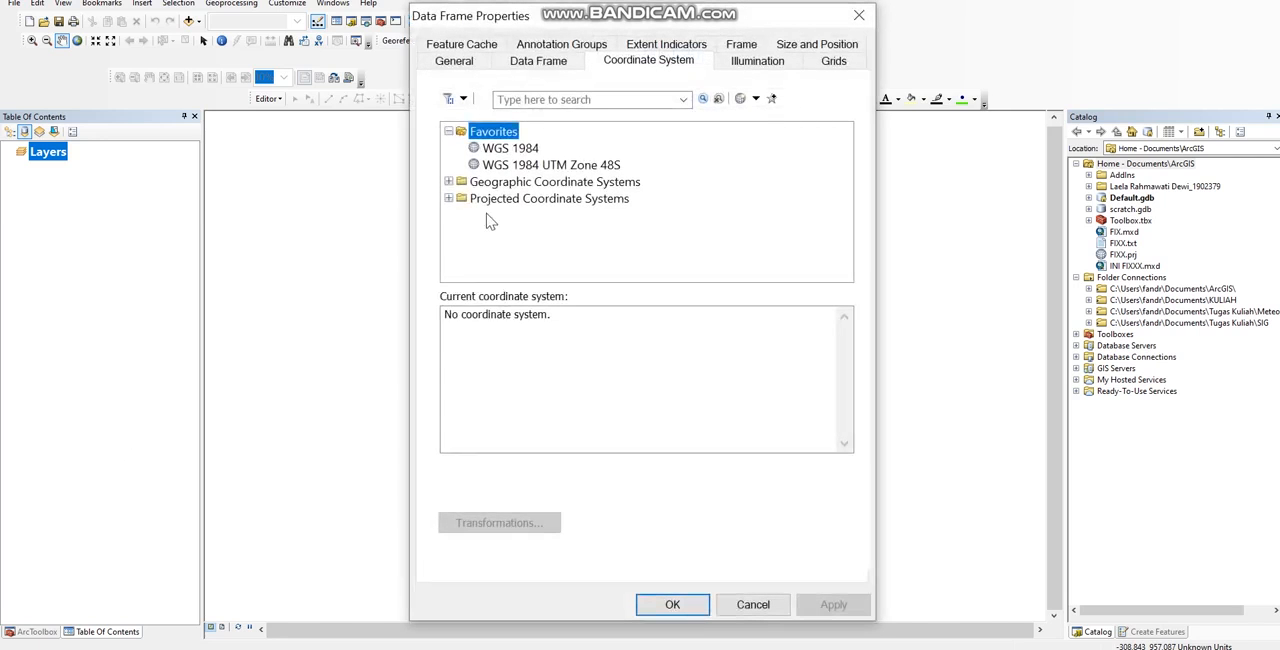
left_click(519, 166)
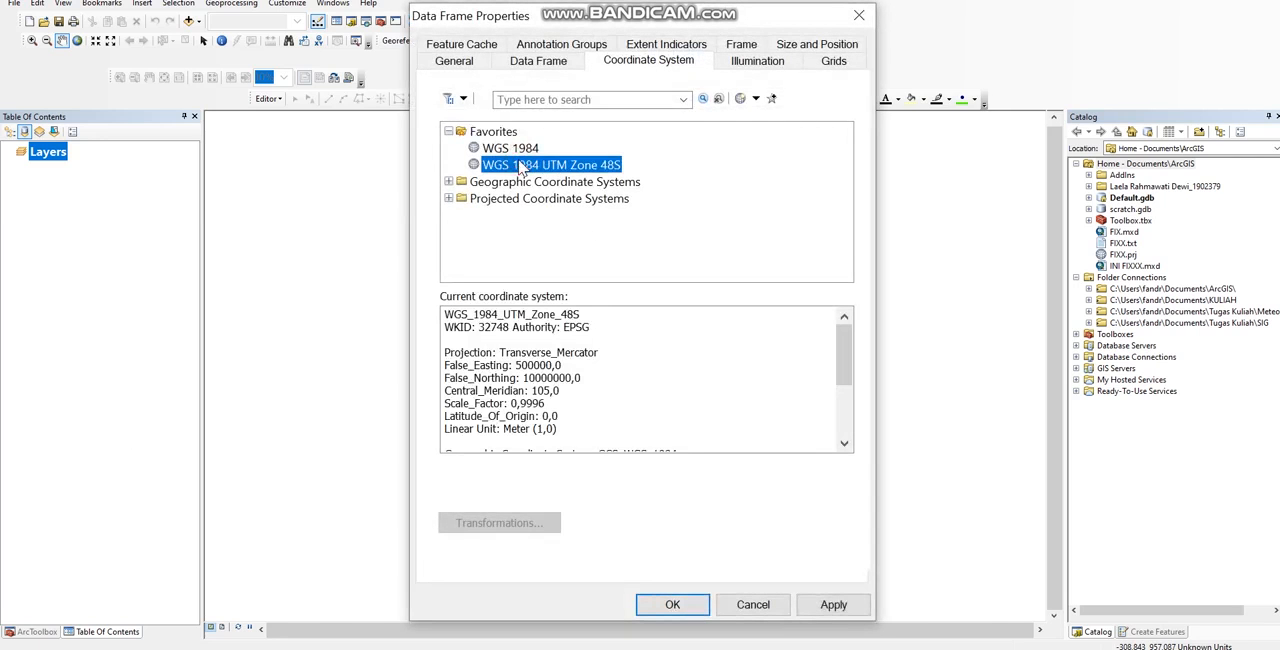
Step: Browse the region folders and world systems under Geographic Coordinate Systems in the data frame's coordinate system list
left_click(610, 185)
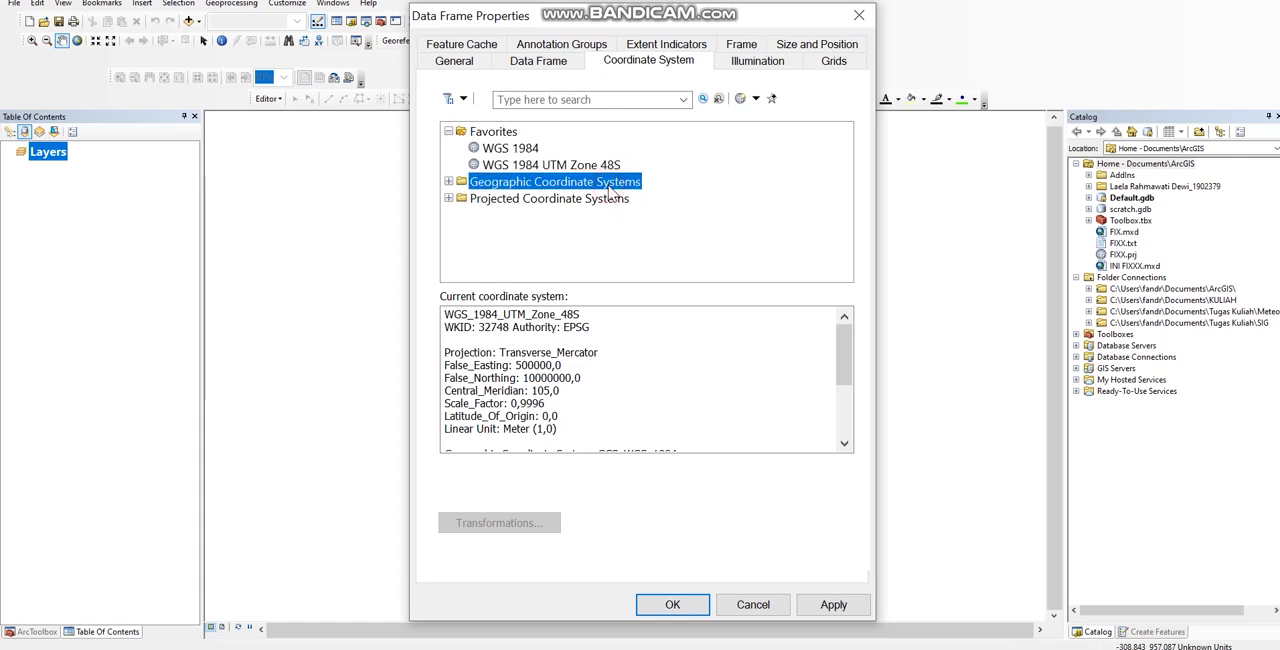
double_click(610, 185)
scroll(590, 230, "down", 3)
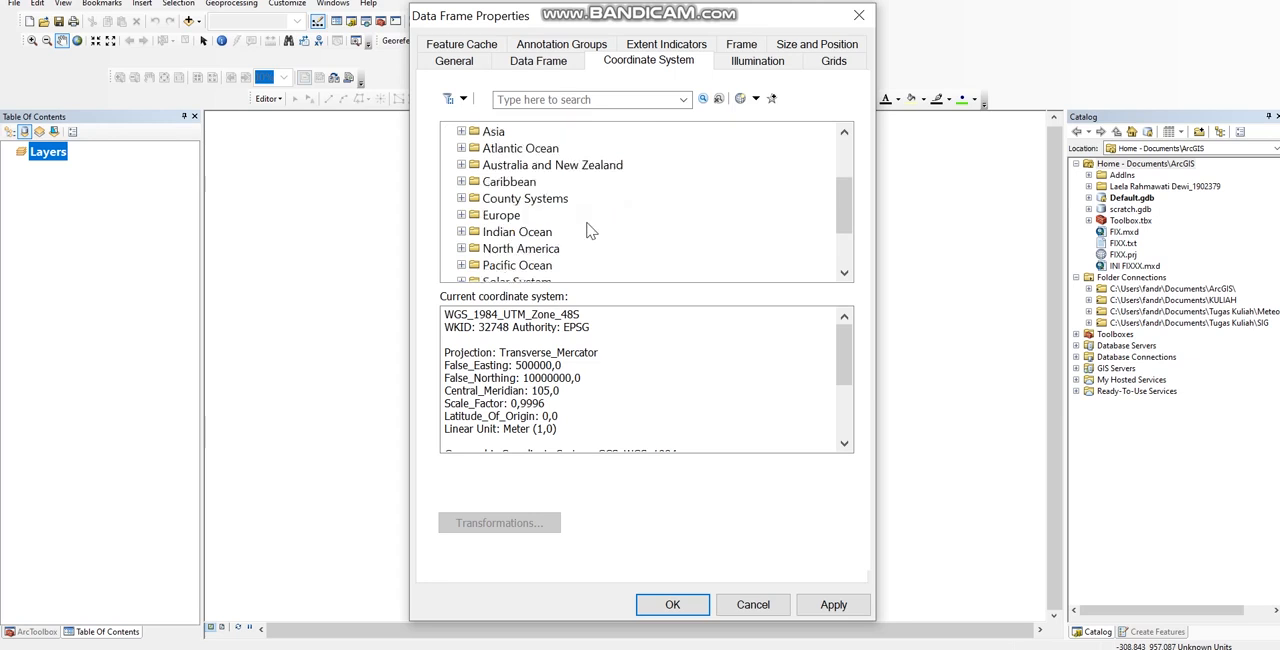
double_click(500, 248)
scroll(512, 253, "down", 3)
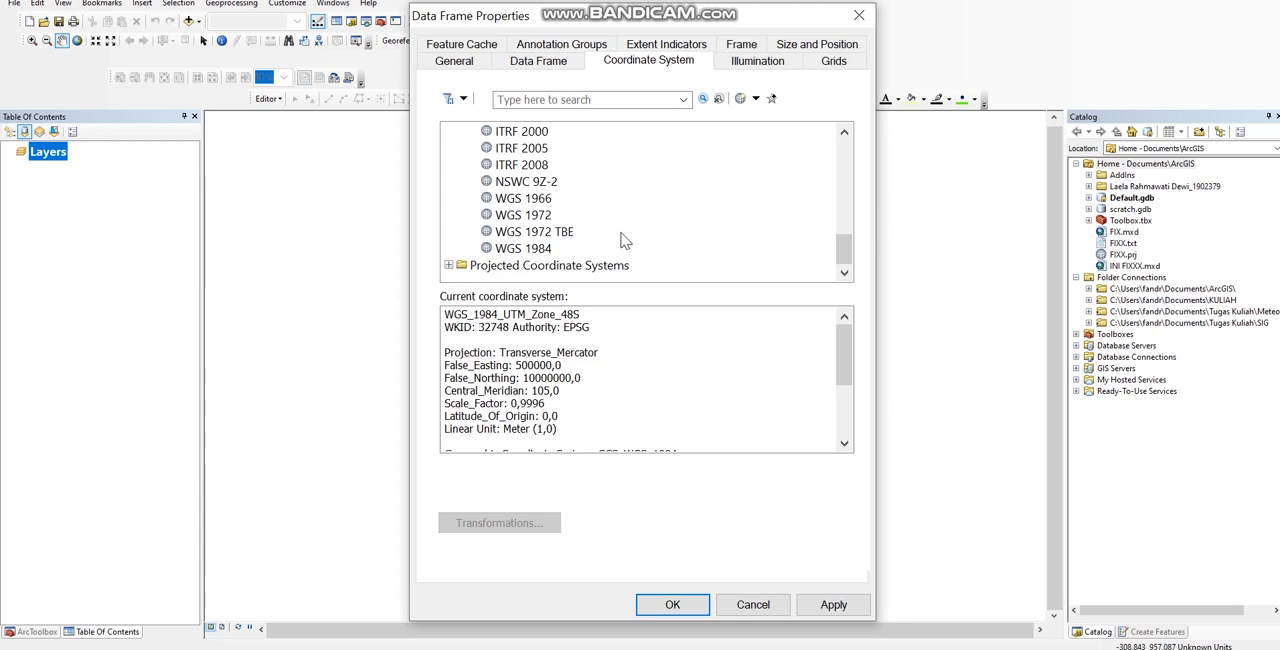
scroll(595, 242, "up", 6)
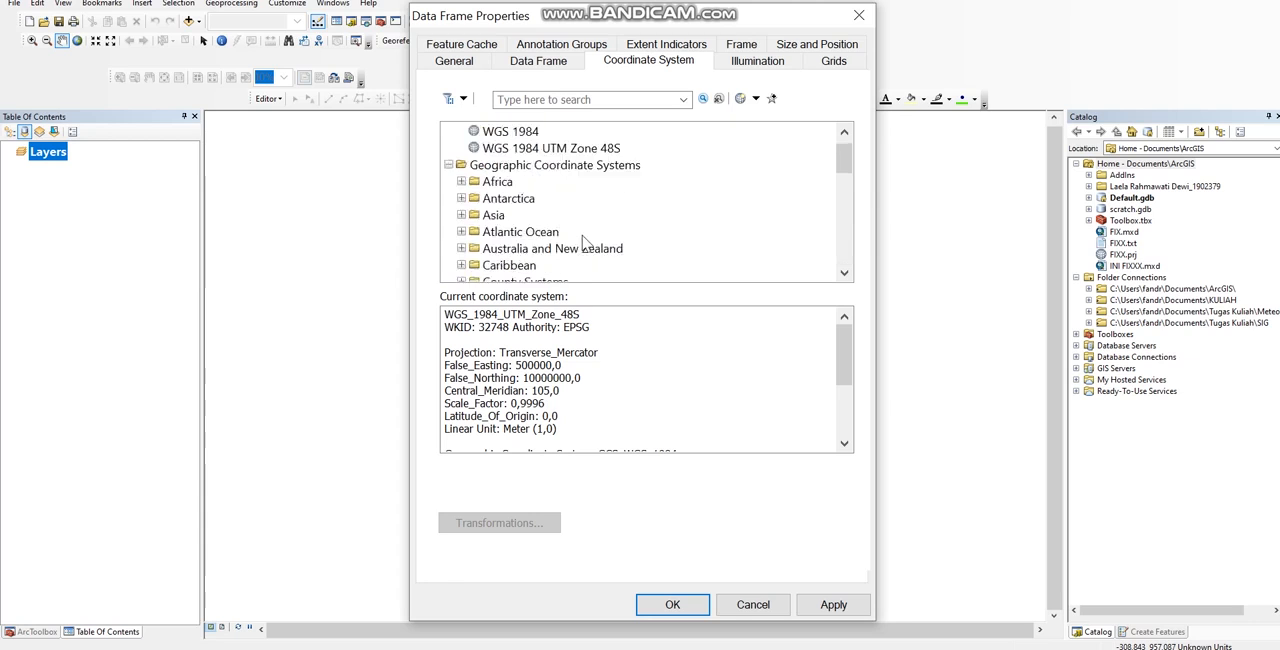
scroll(585, 243, "down", 1)
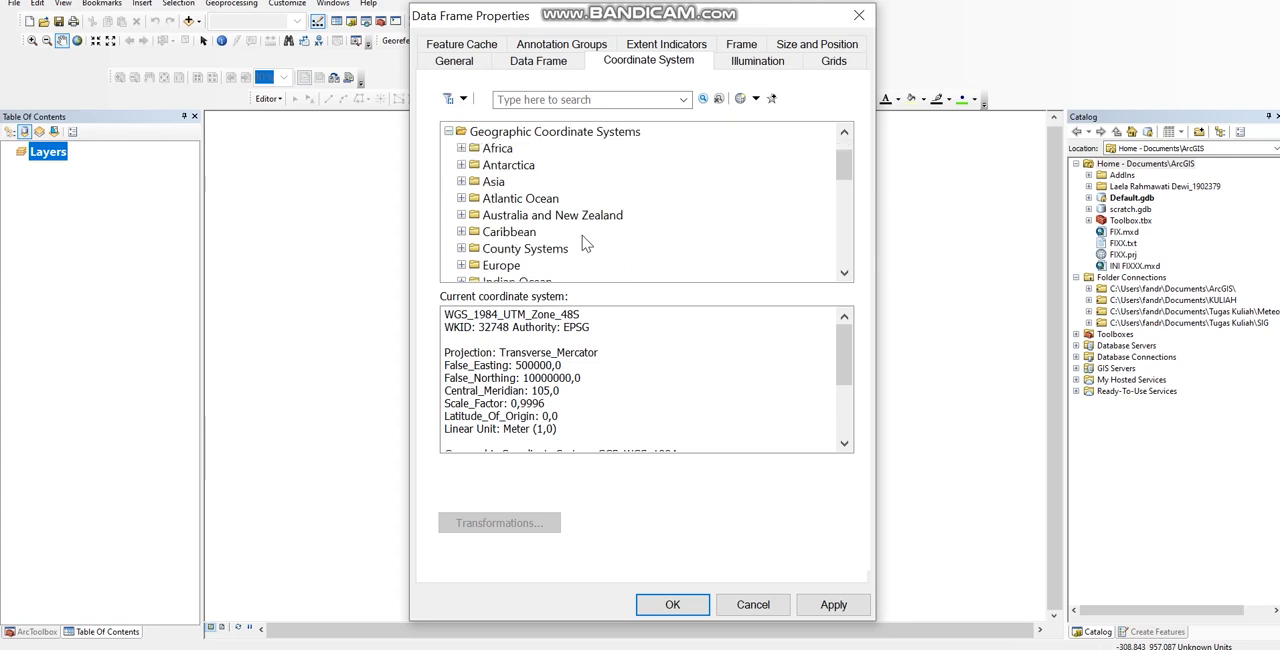
scroll(530, 215, "down", 1)
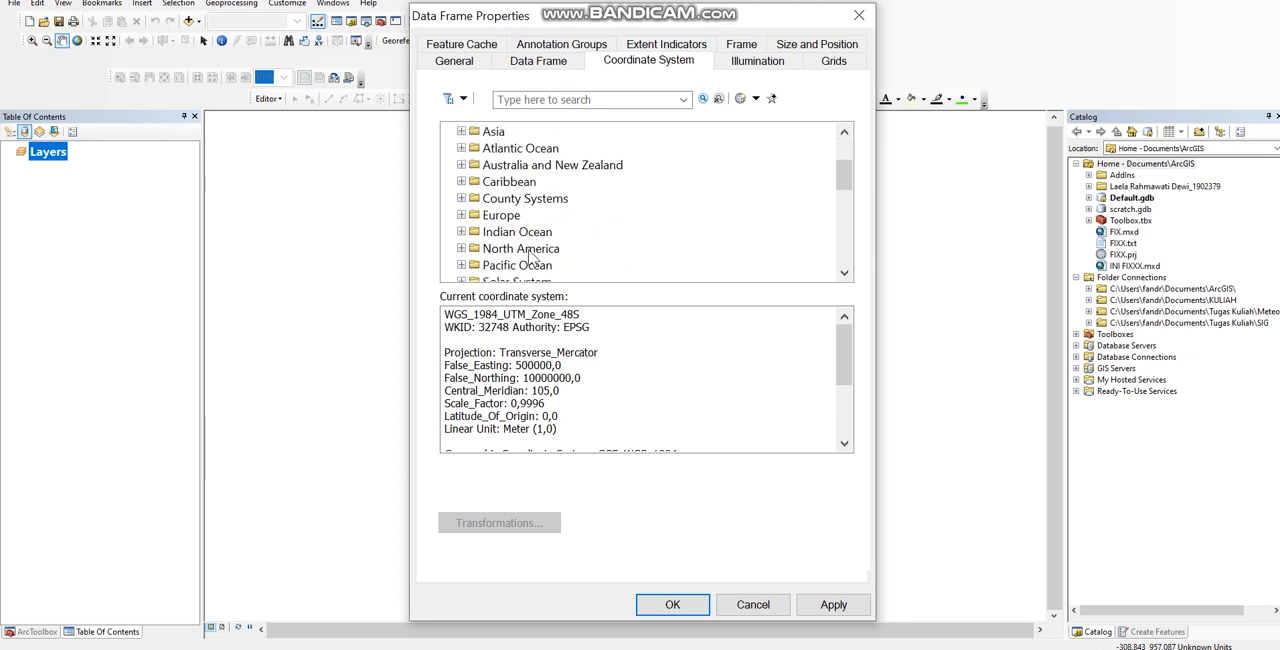
scroll(530, 245, "down", 3)
scroll(530, 255, "up", 5)
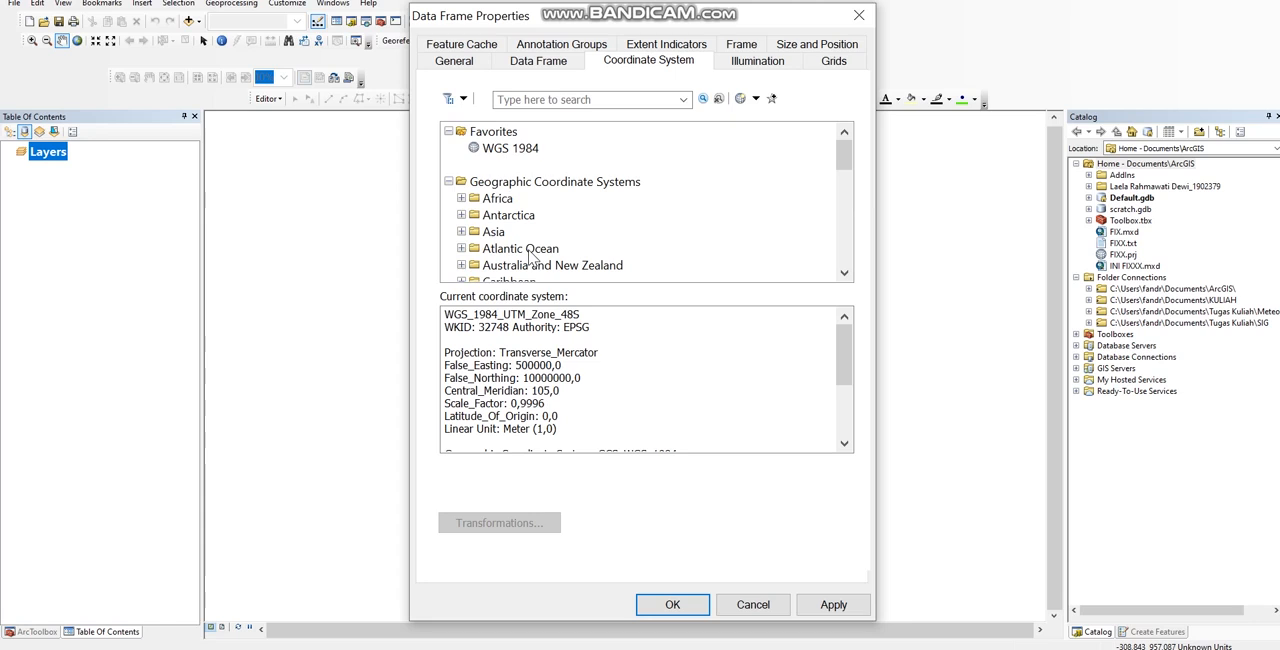
Step: Choose WGS 1984 UTM Zone 48S from the favorites and confirm it as the data frame's coordinate system
left_click(520, 165)
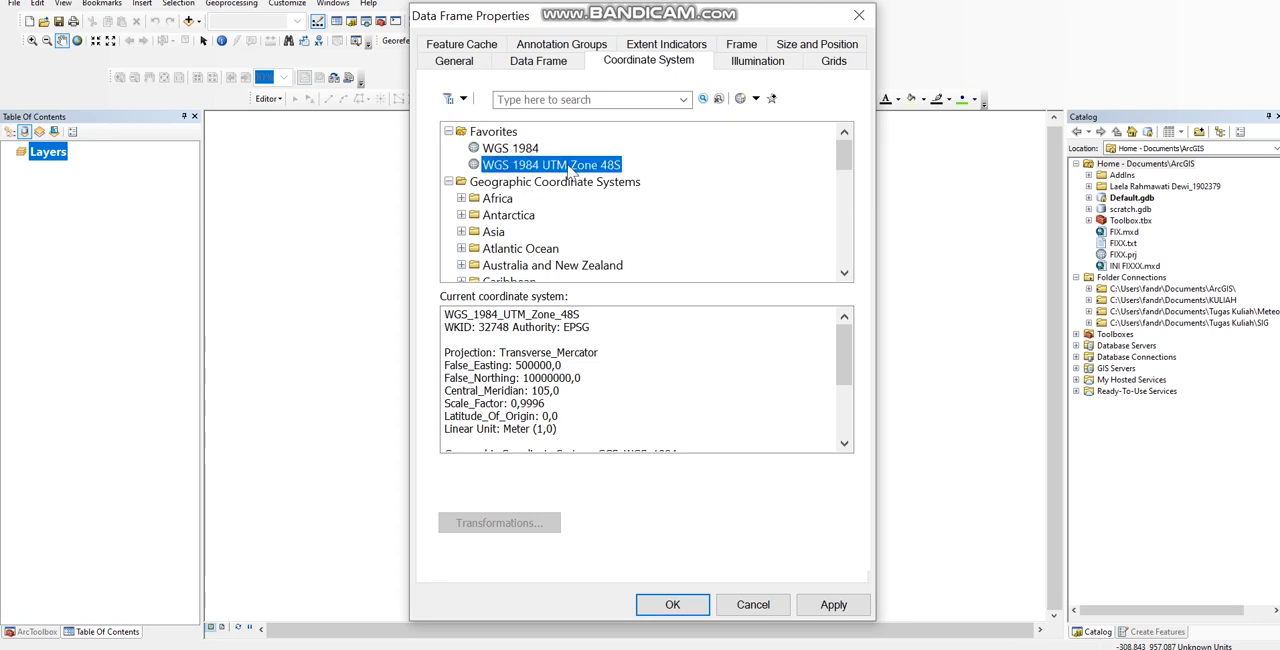
left_click(673, 605)
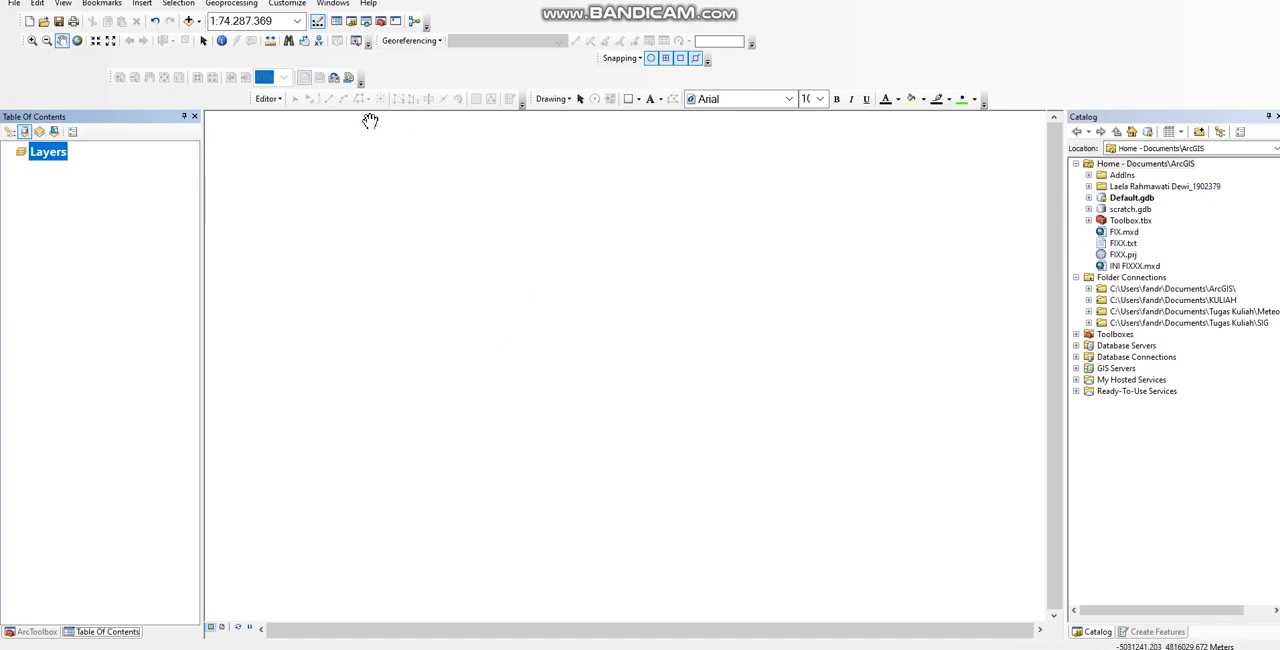
Step: Add the fix1.tif image from the Tugas Pertemuan 5 folder to the map
left_click(189, 22)
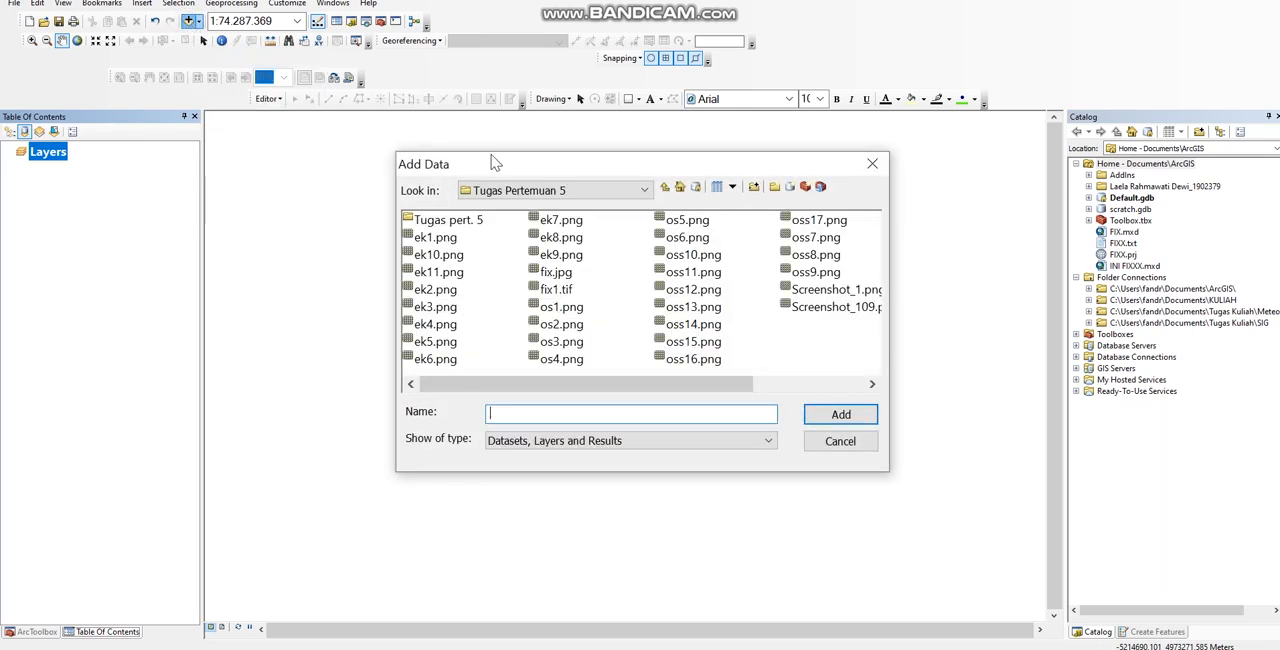
double_click(462, 222)
left_click(563, 191)
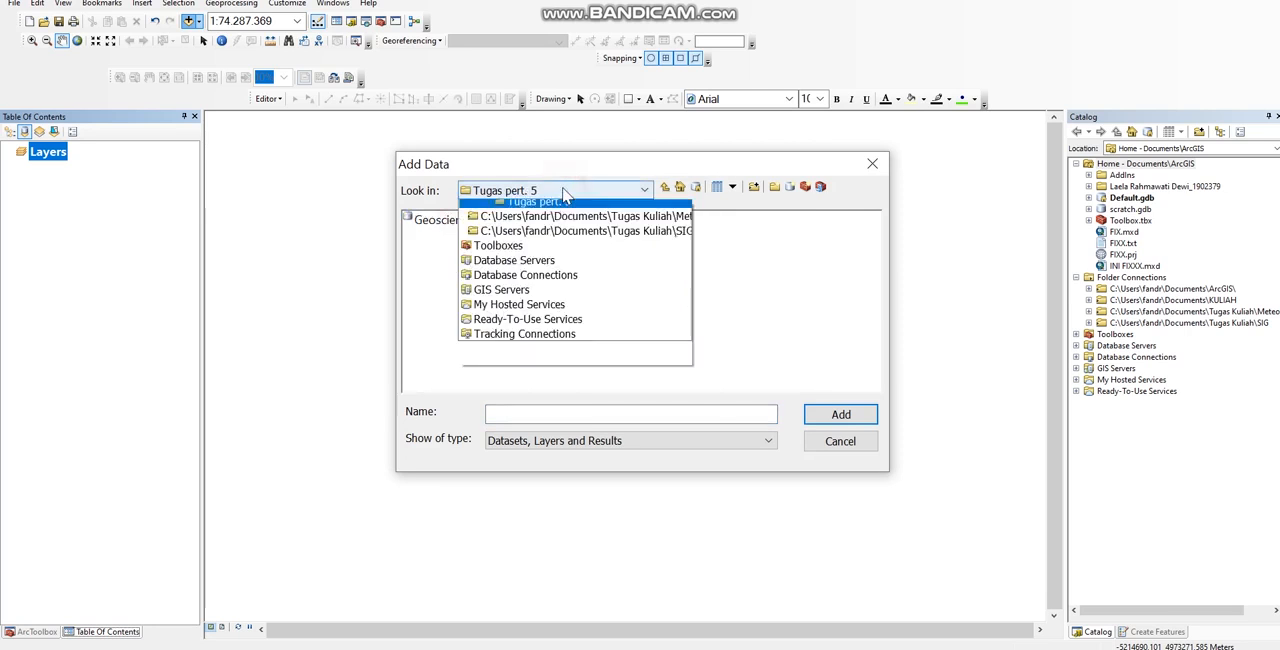
left_click(537, 297)
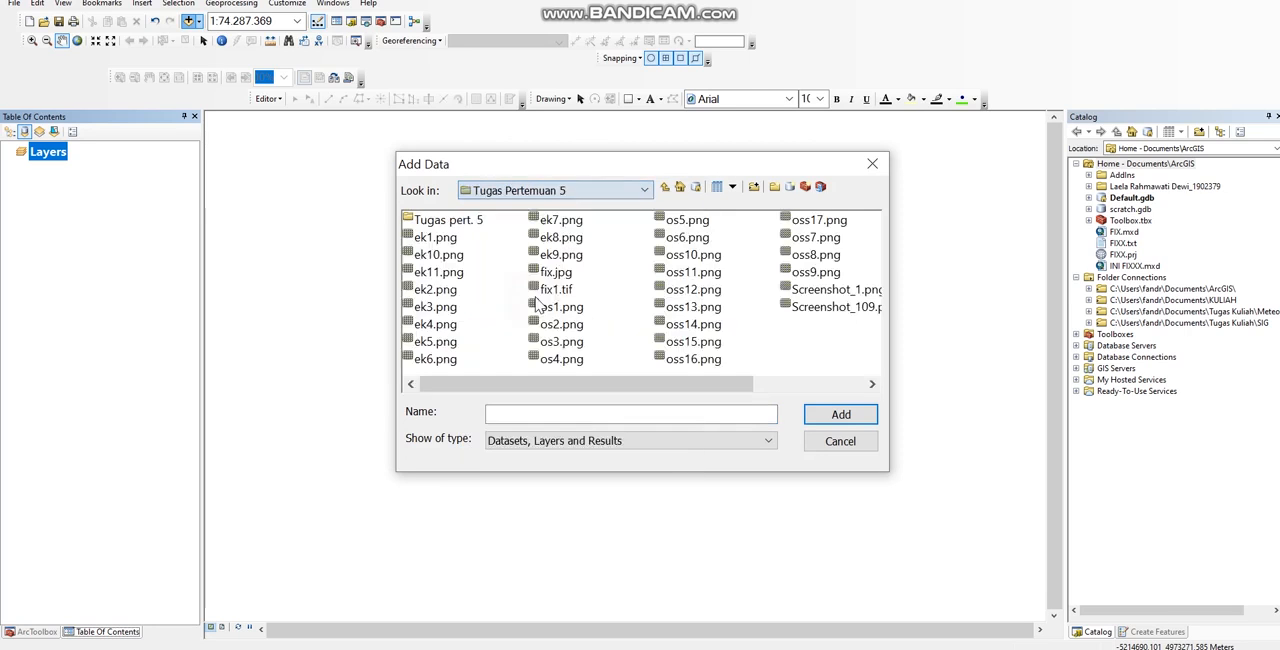
scroll(490, 293, "down", 1)
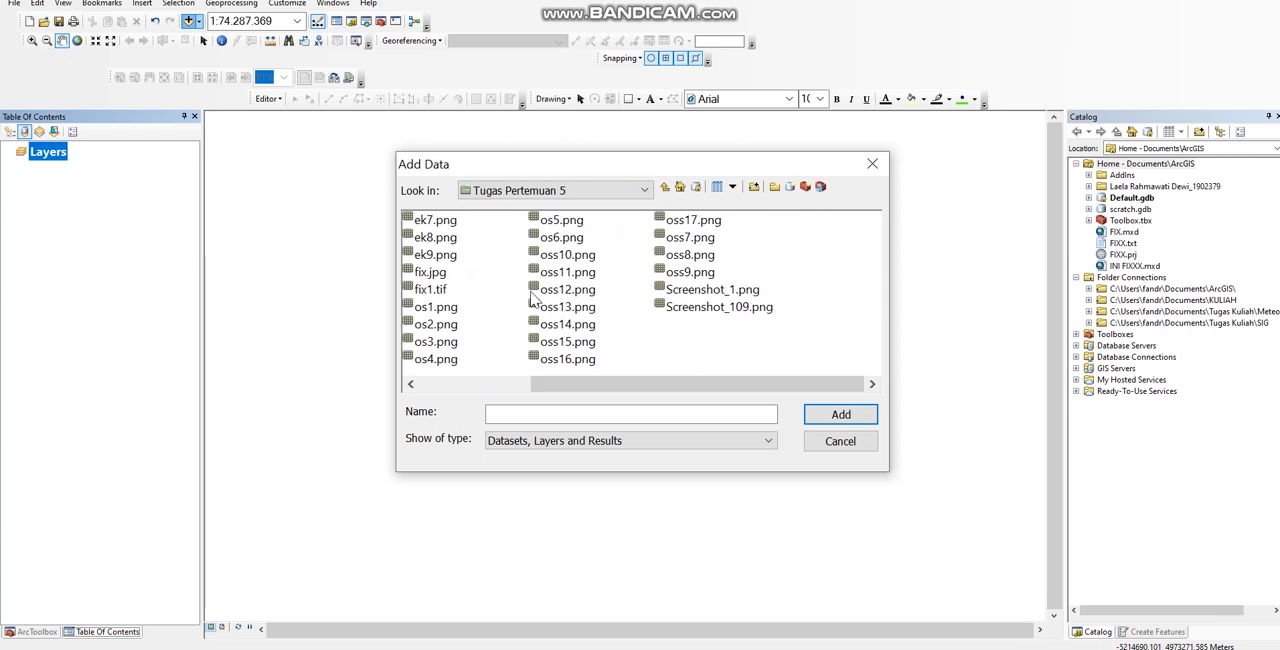
scroll(618, 316, "up", 1)
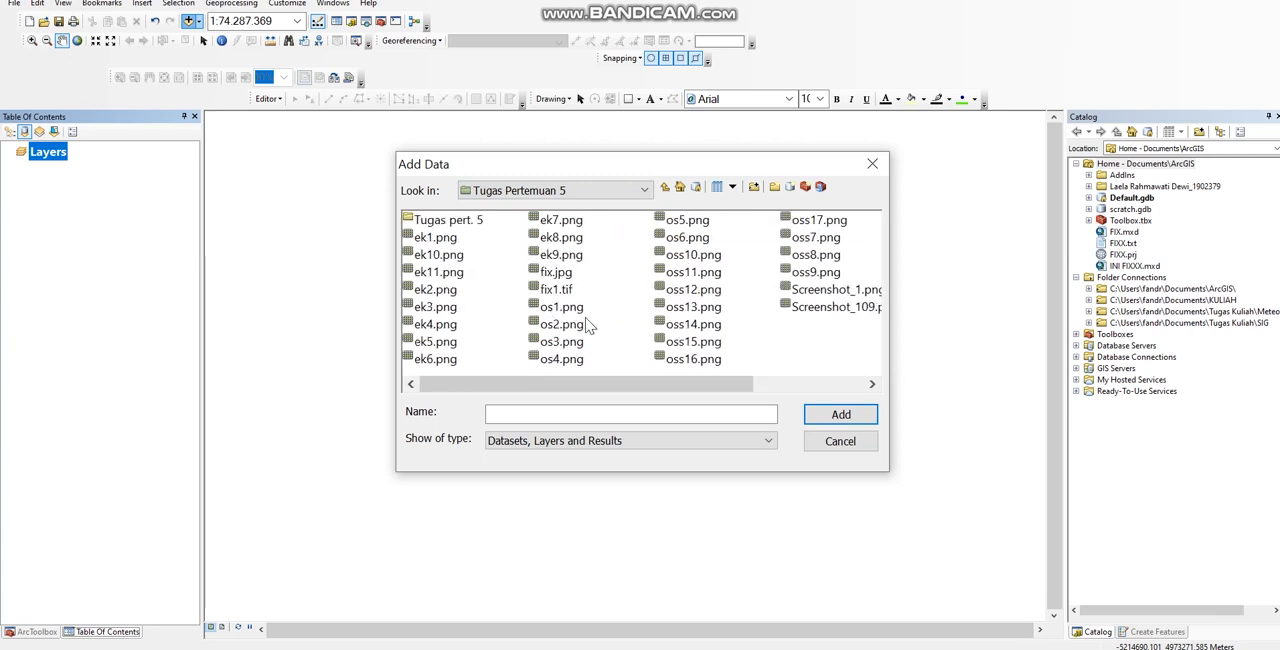
left_click(562, 292)
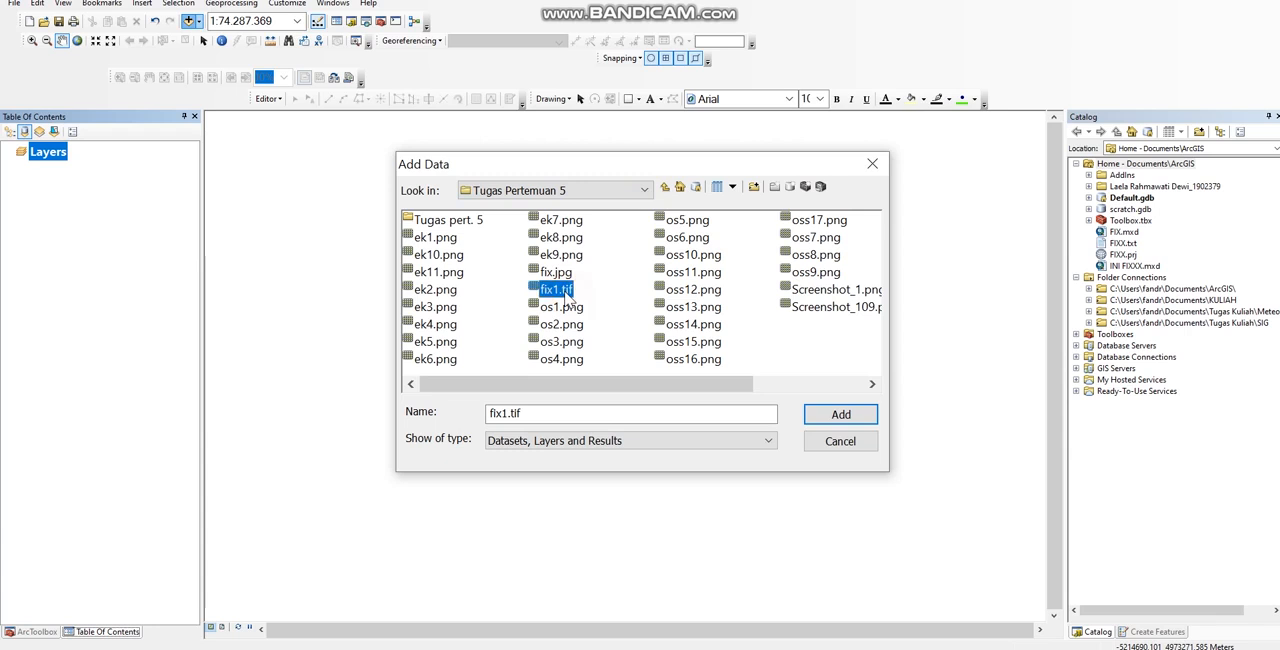
left_click(825, 410)
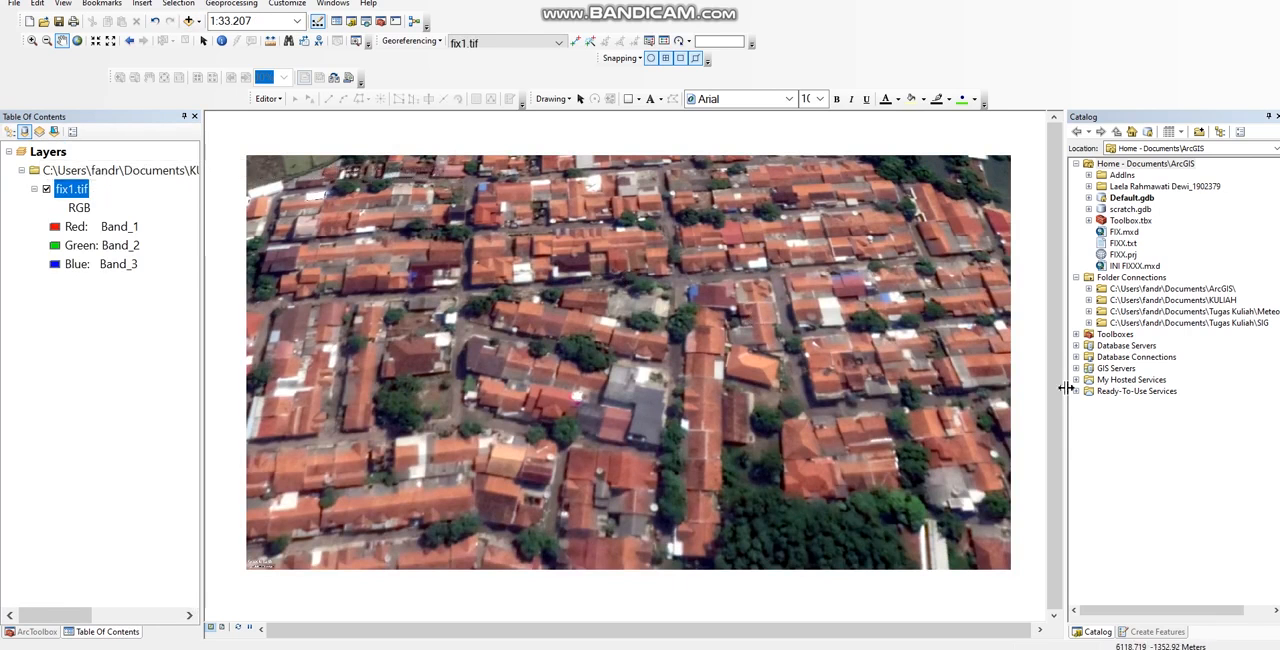
Step: Create a folder named "Tugas 5" inside KULIAH\TUGAS\Basis Data\Tugas Pertemuan 5
left_click(1176, 302)
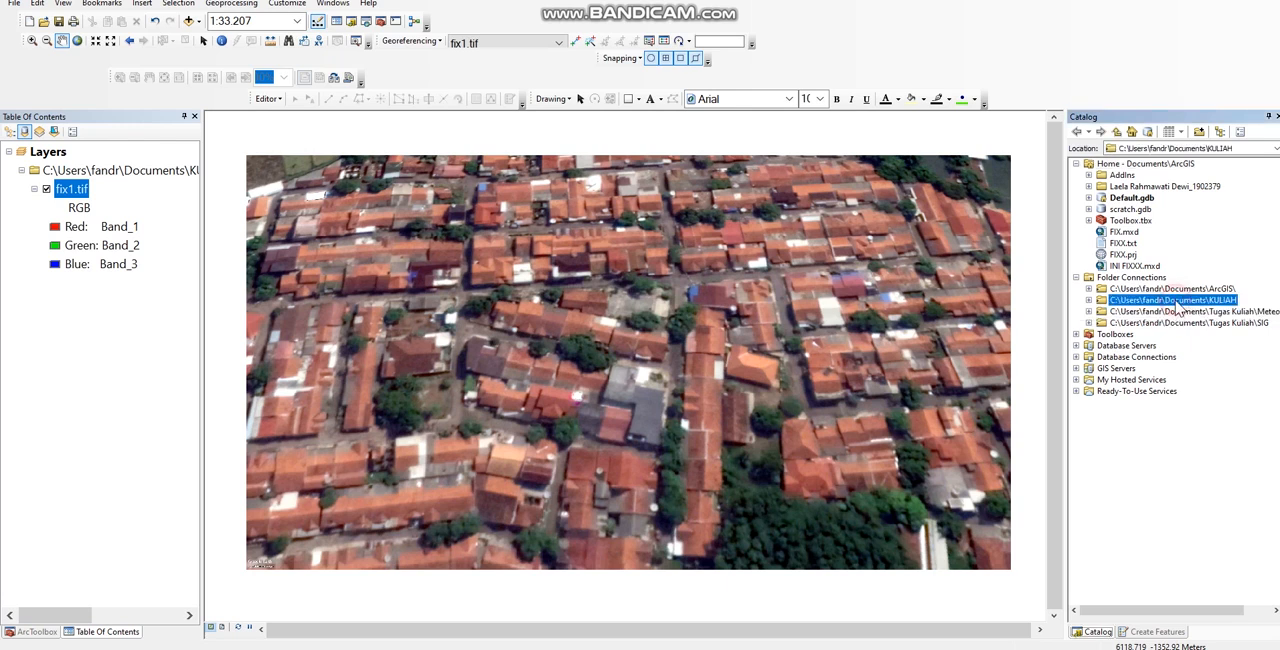
double_click(1176, 301)
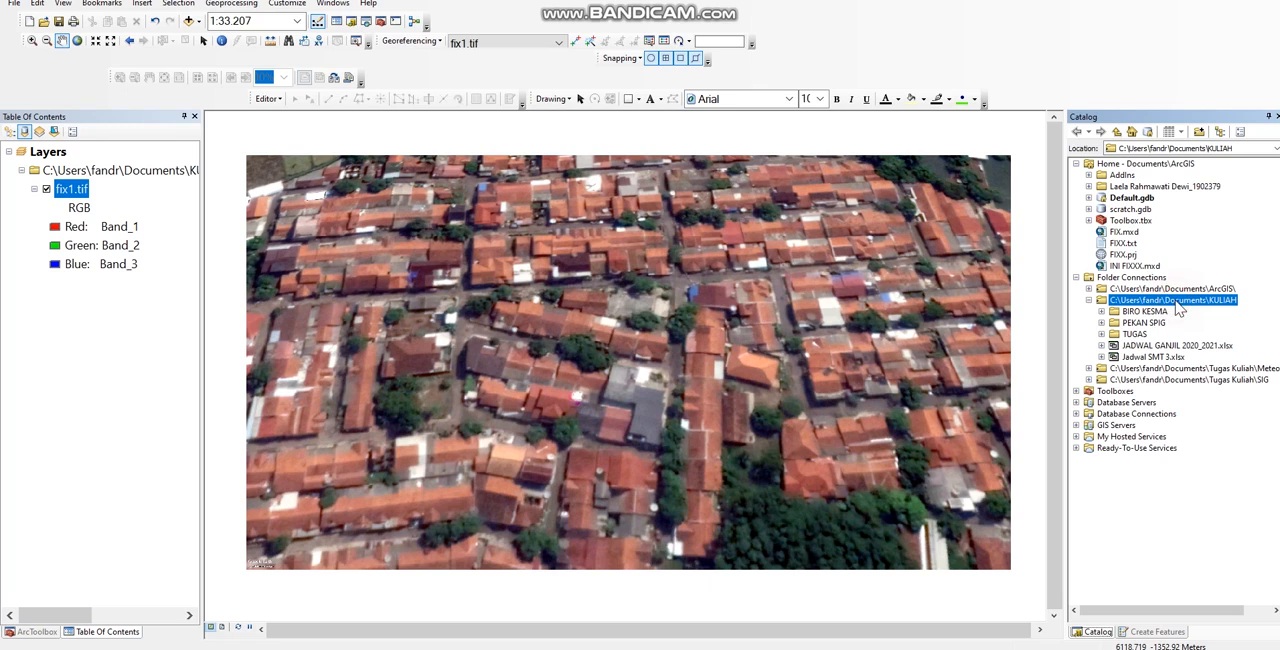
double_click(1136, 334)
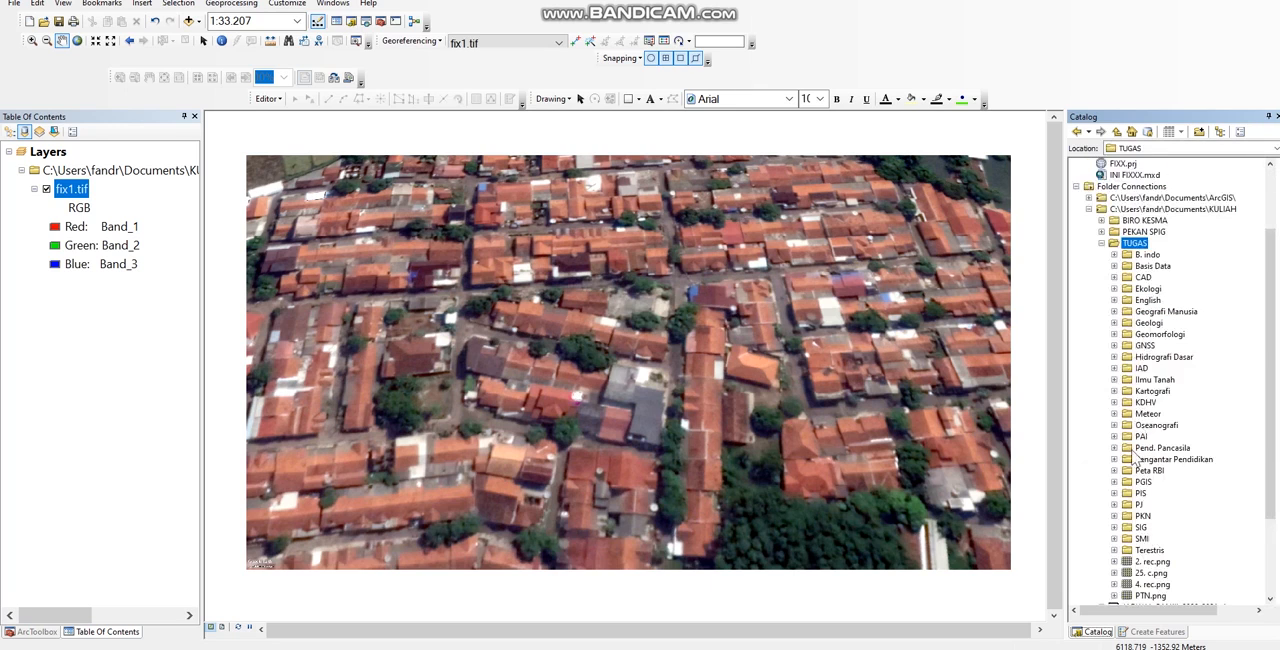
double_click(1155, 267)
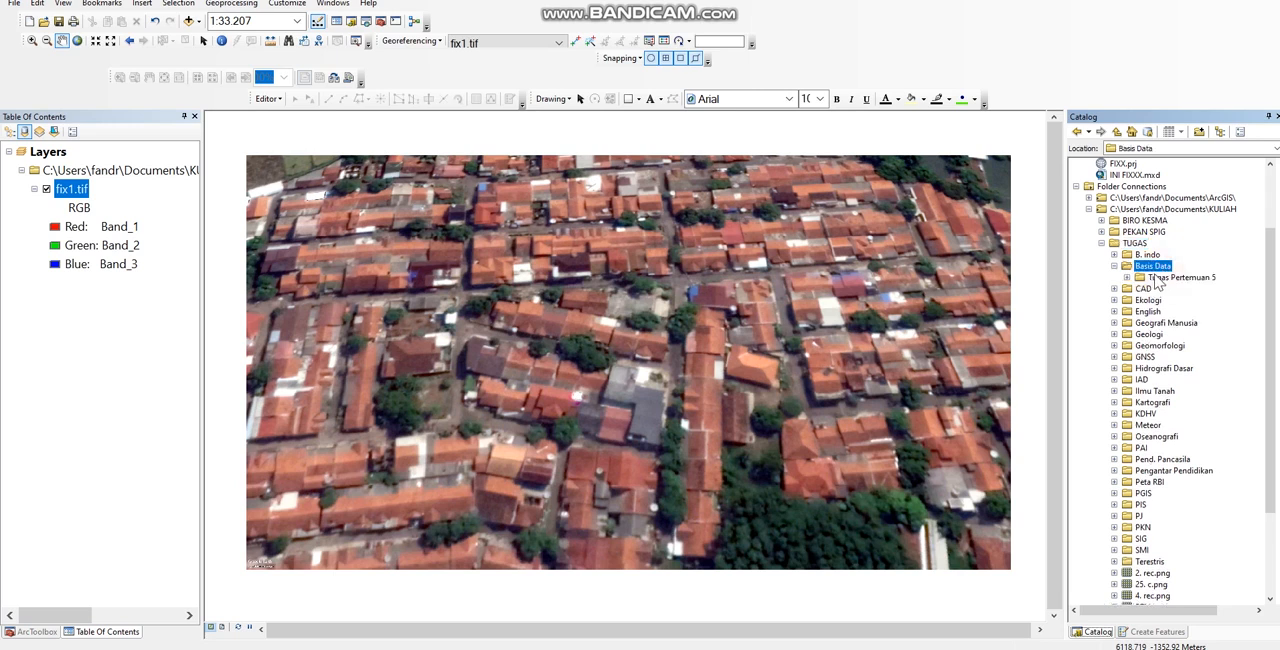
left_click(1170, 282)
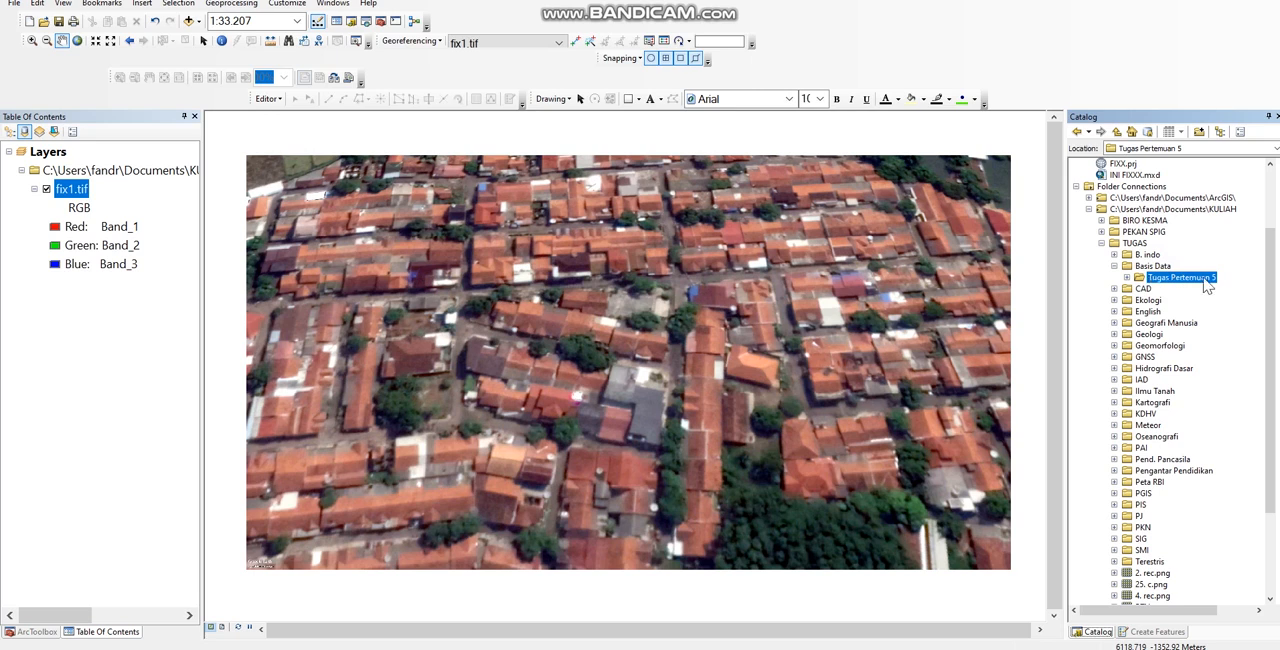
right_click(1207, 286)
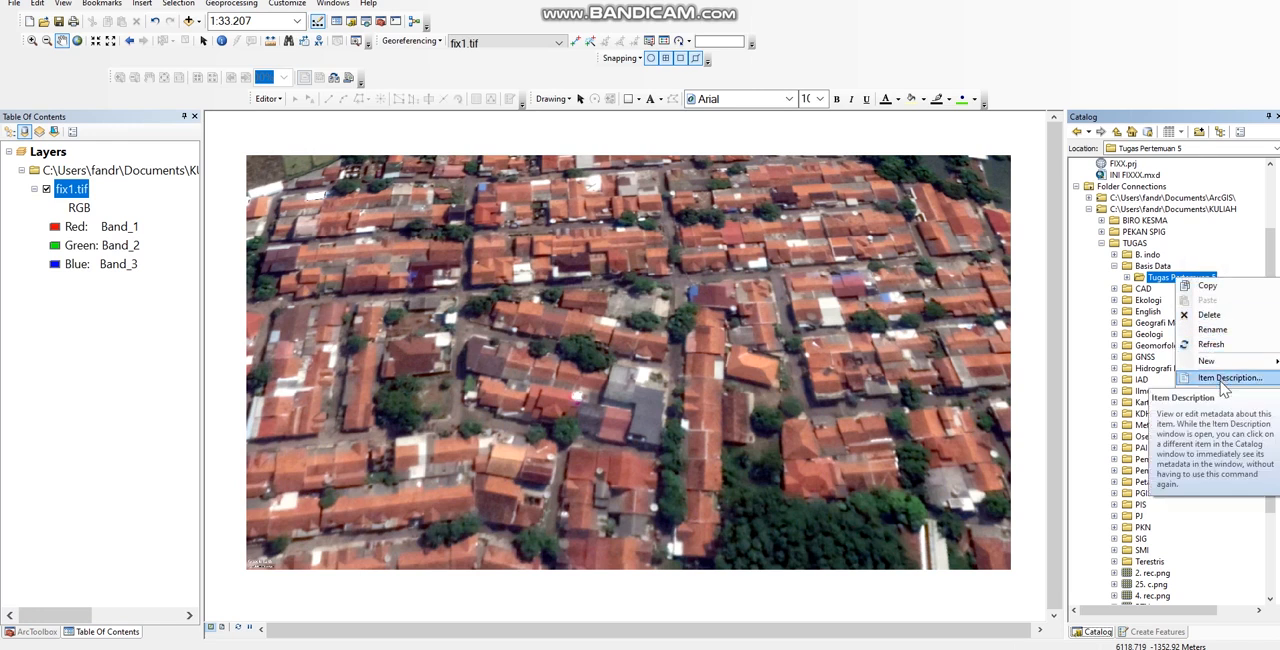
mouse_move(1218, 371)
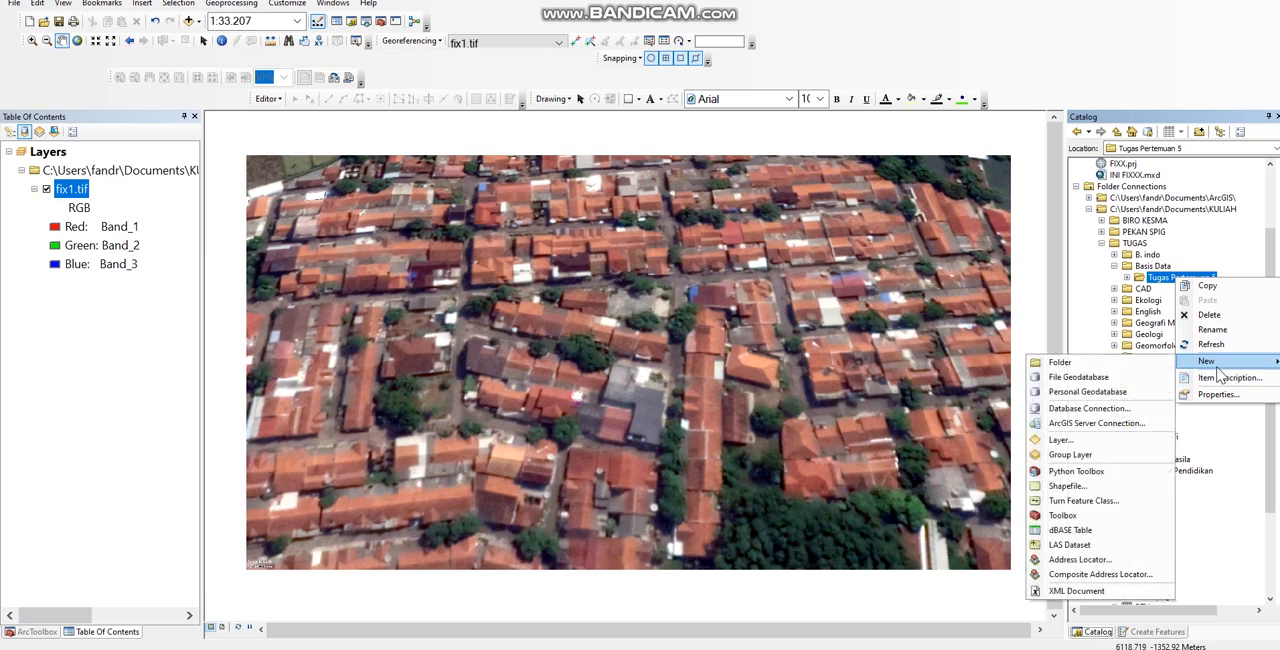
left_click(1153, 358)
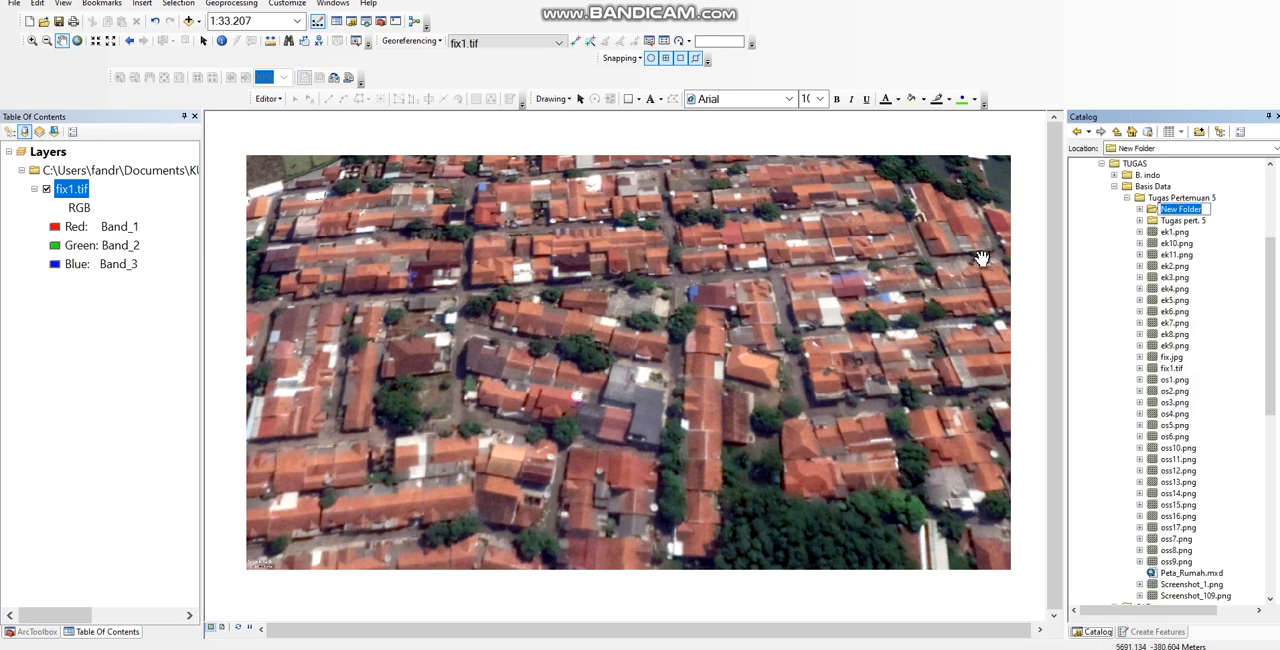
type("Tugas 5")
key("Return")
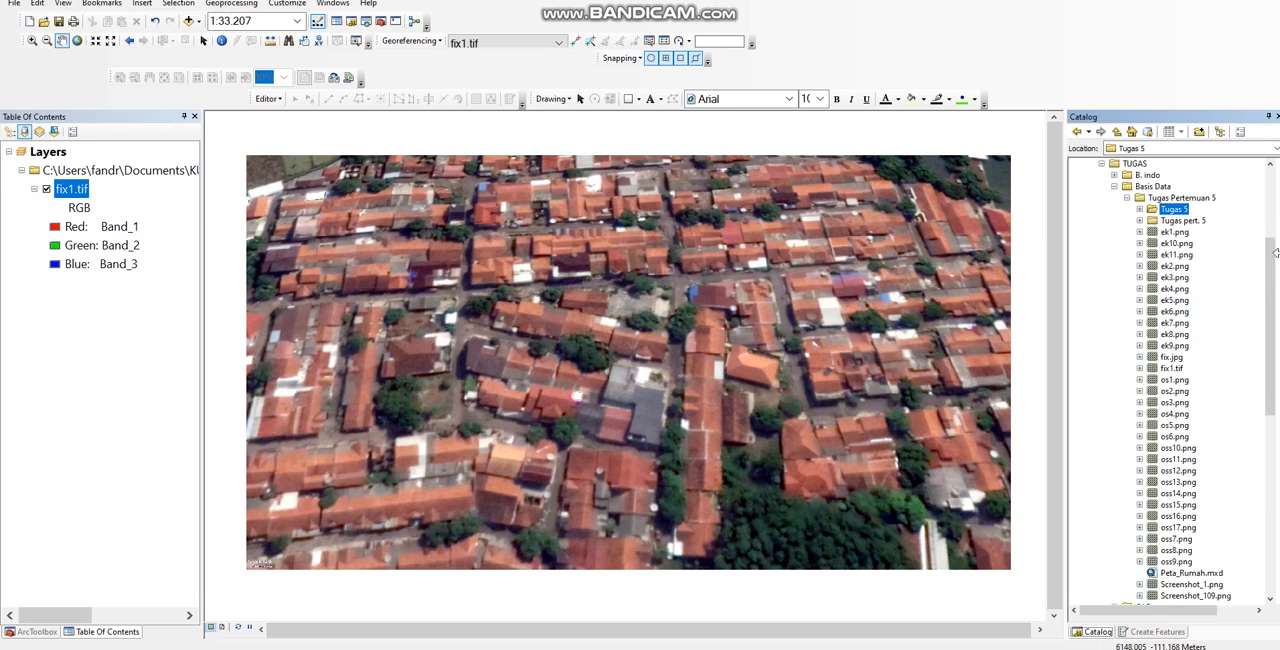
Step: Create a file geodatabase named Geoscience in the Tugas 5 folder
right_click(1185, 212)
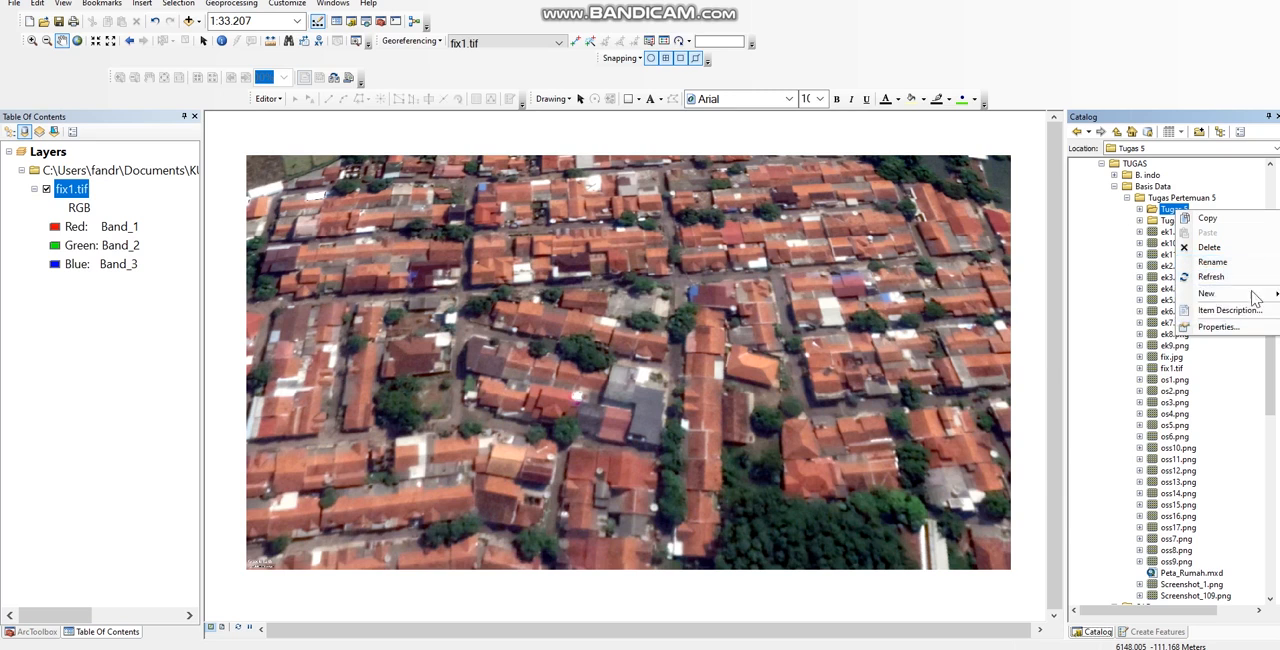
mouse_move(1255, 298)
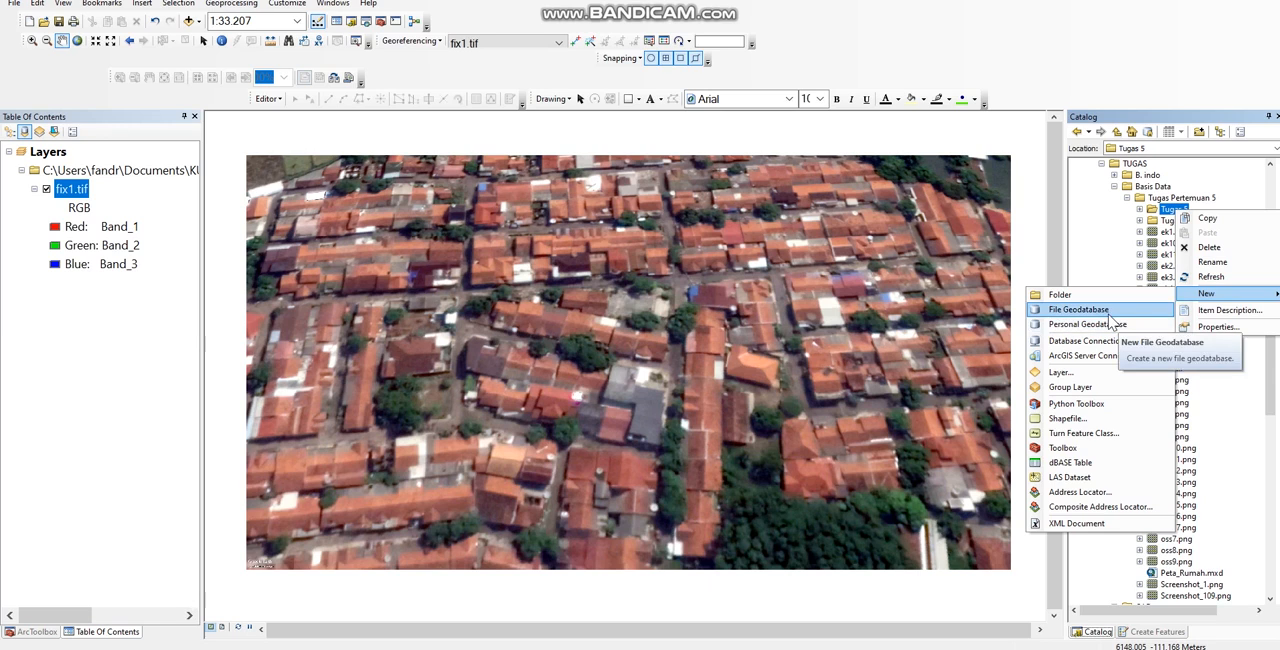
left_click(1110, 318)
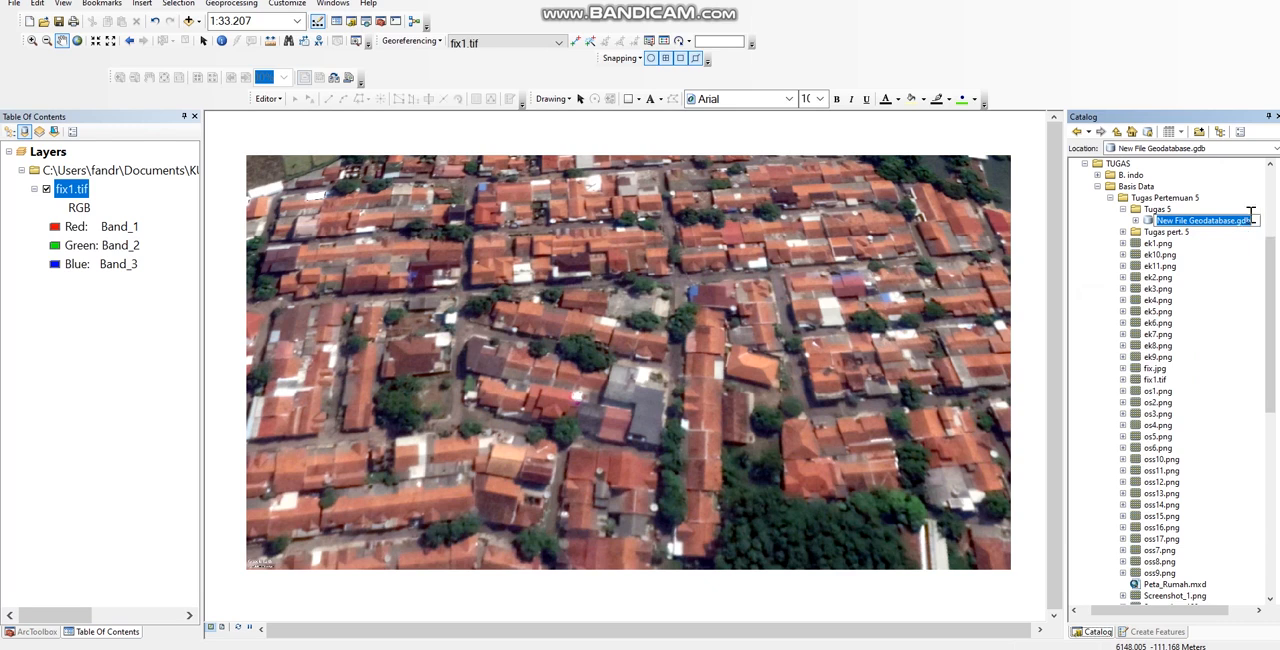
type("Geoscience")
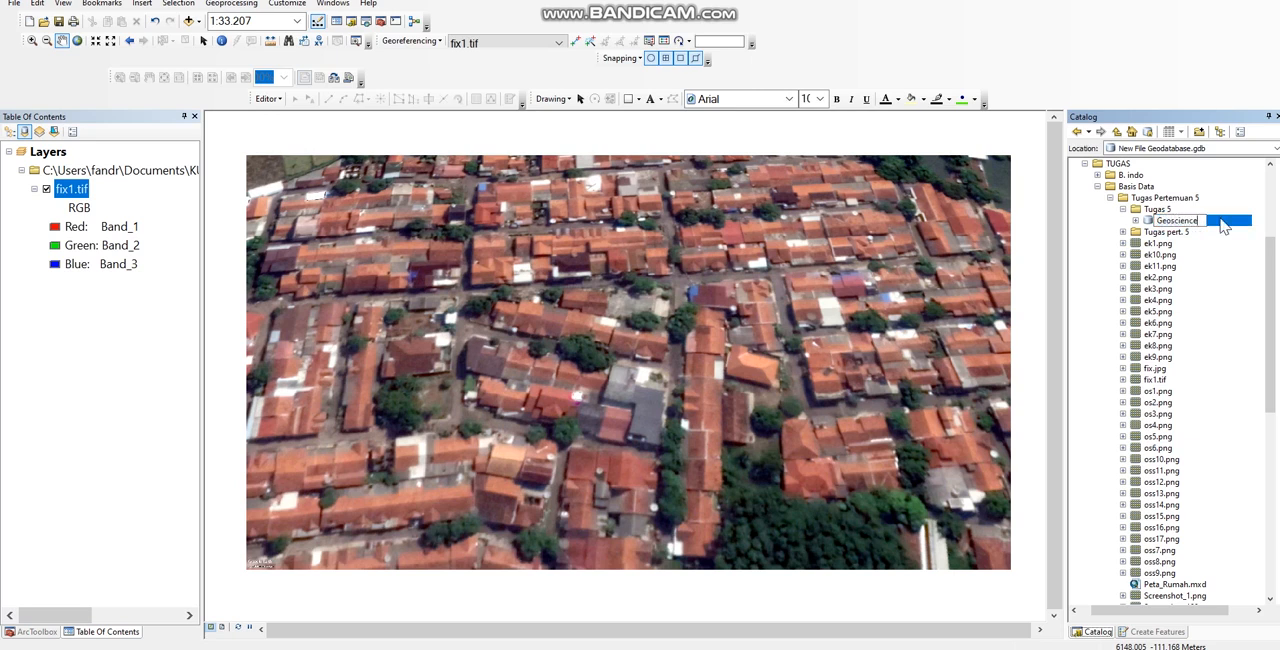
key("Return")
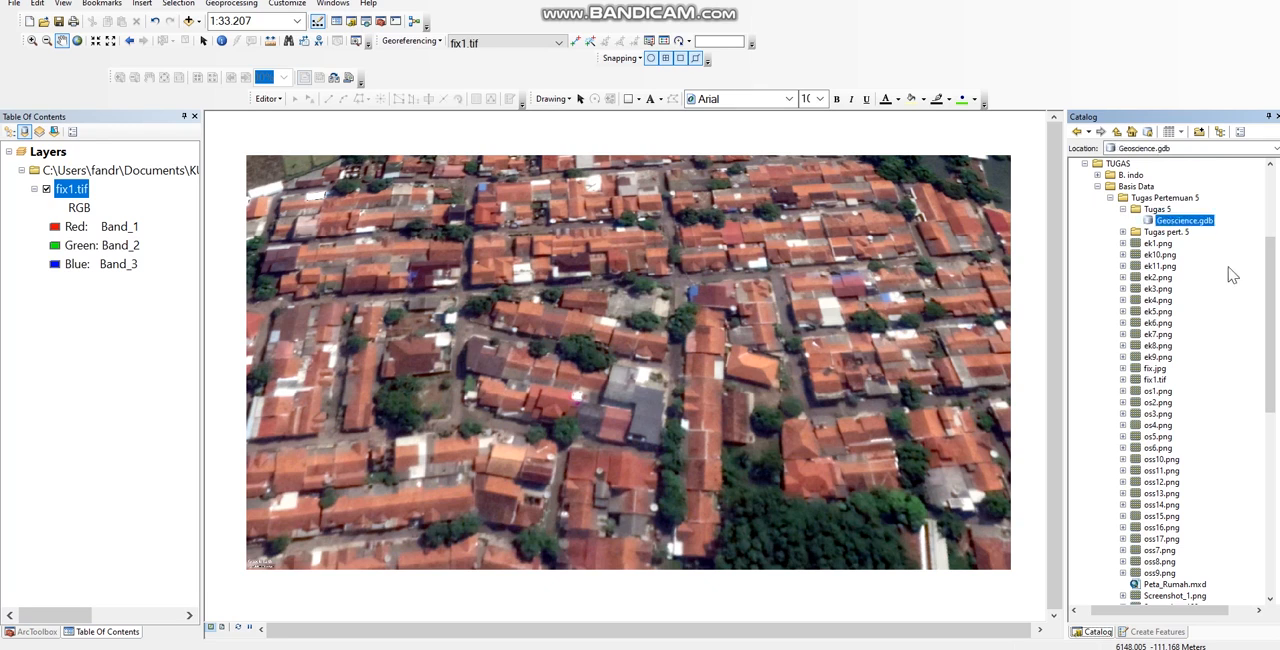
Step: Start a new feature dataset in the Geoscience geodatabase and name it JARINGAN_JALAN
right_click(1192, 224)
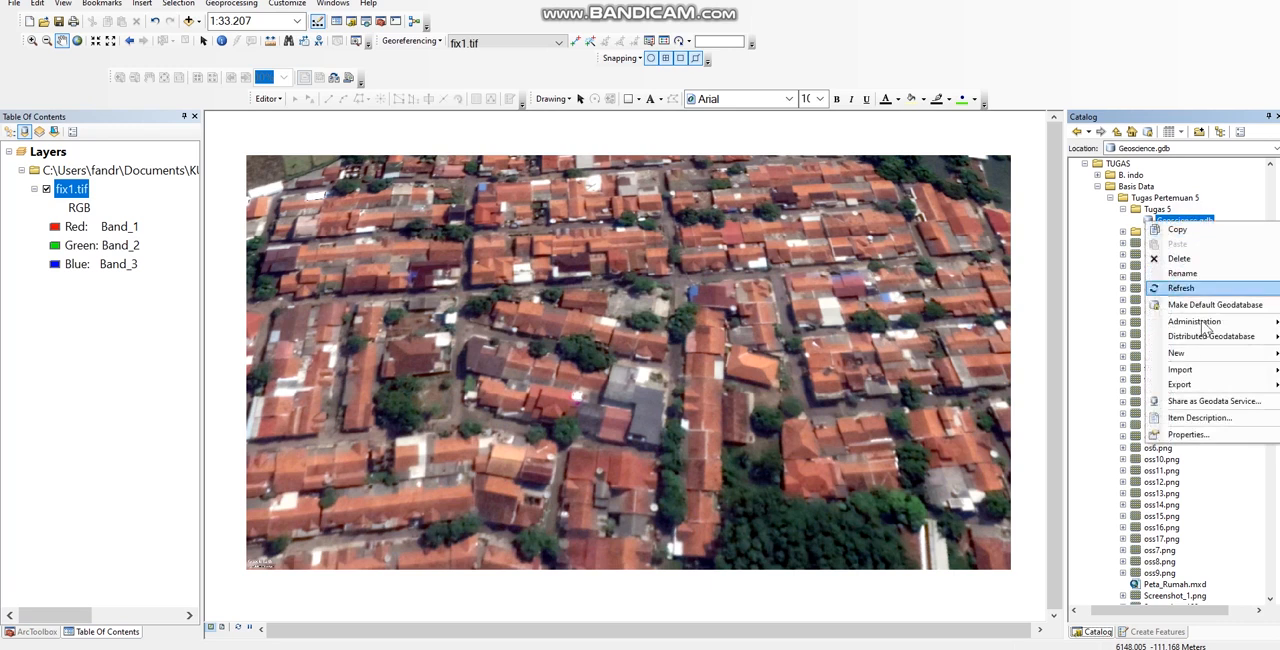
mouse_move(1176, 357)
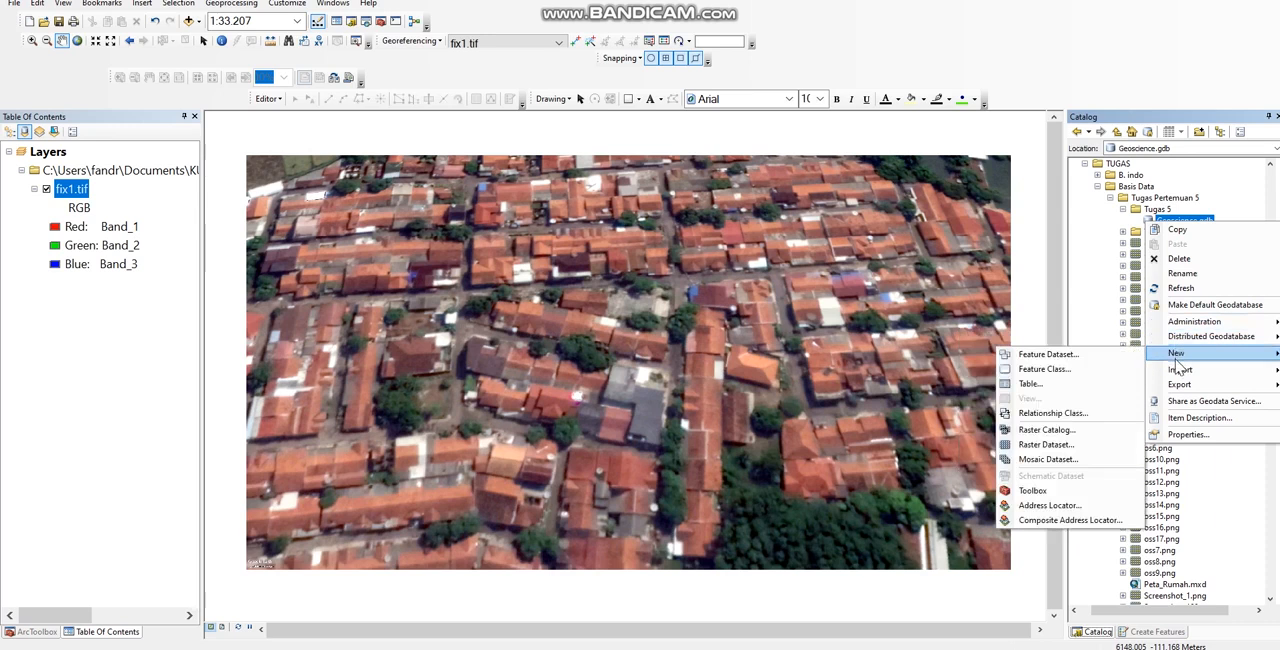
left_click(1104, 354)
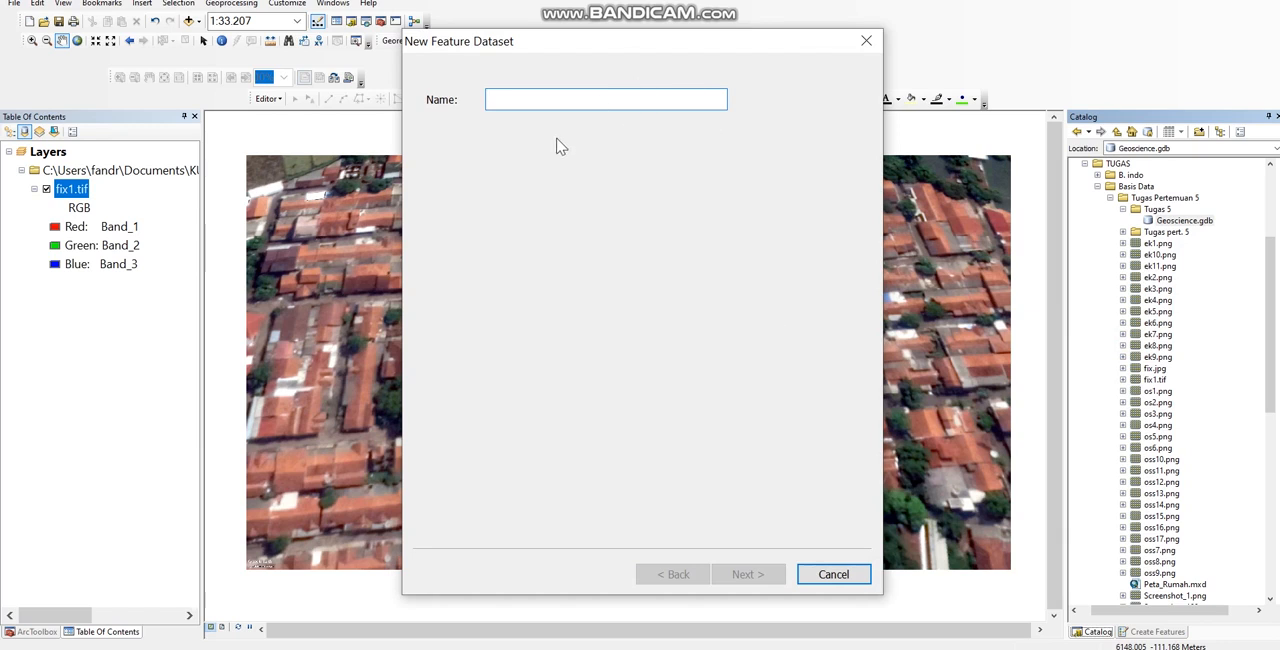
type("1")
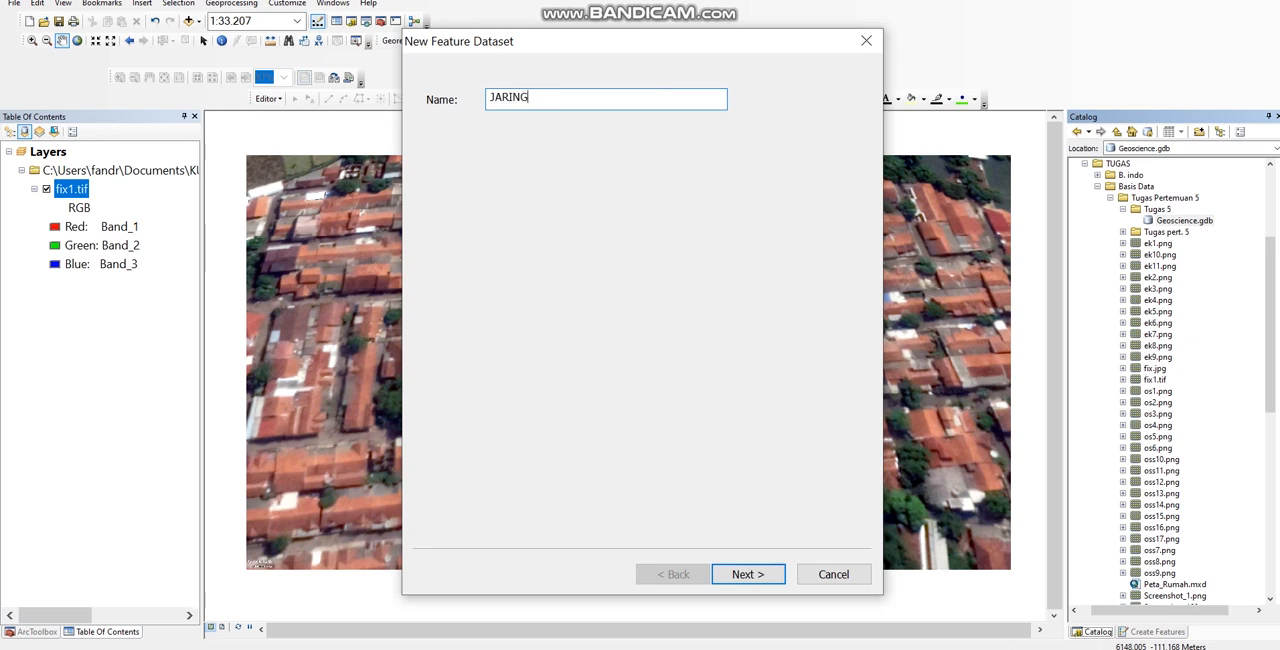
key("BackSpace")
key("BackSpace")
key("BackSpace")
key("BackSpace")
key("BackSpace")
key("BackSpace")
key("BackSpace")
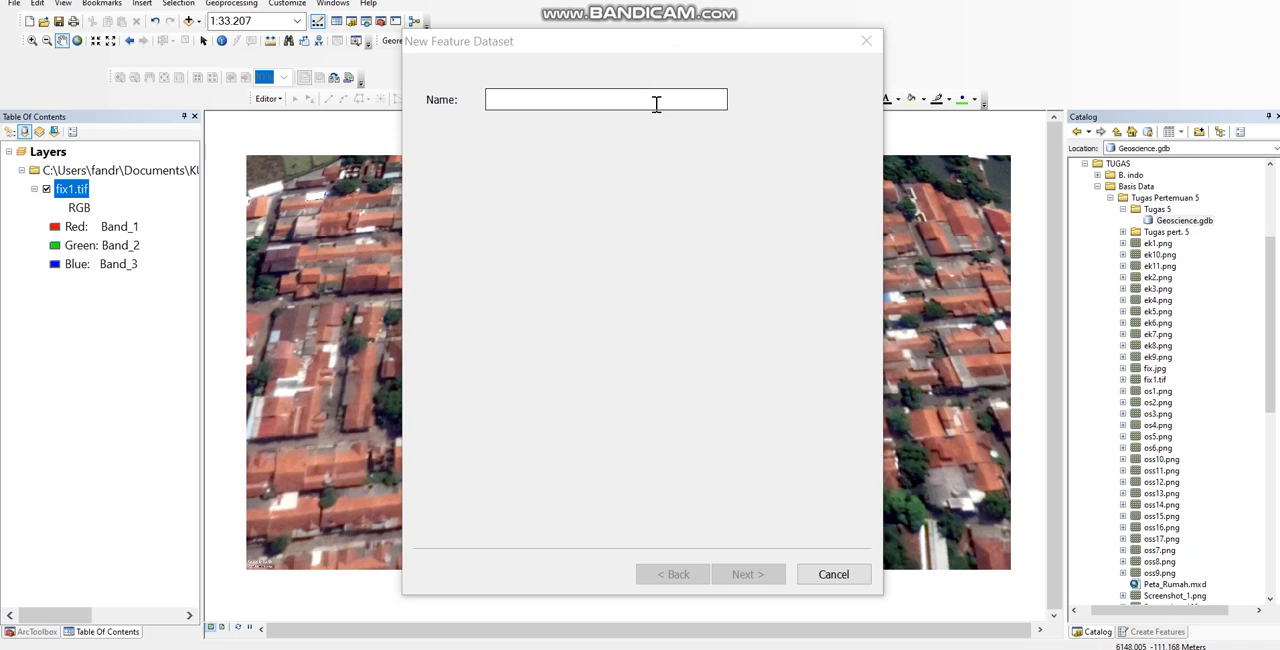
left_click(638, 105)
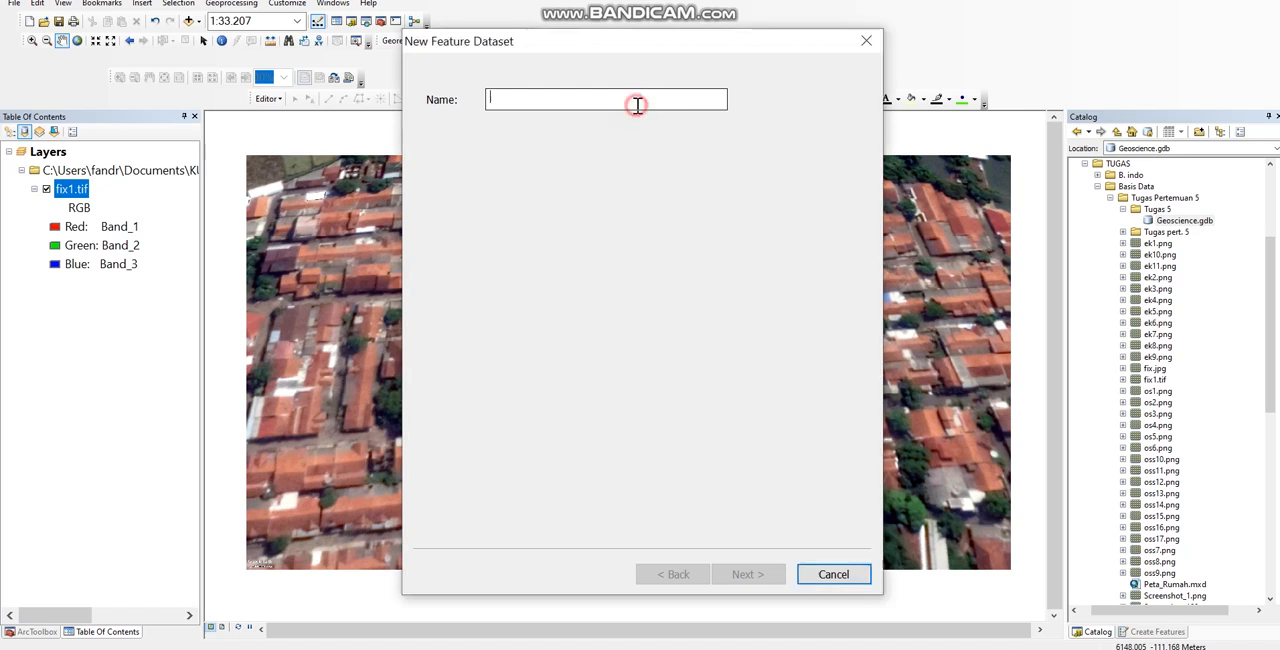
type("JARINGAN_JALAN")
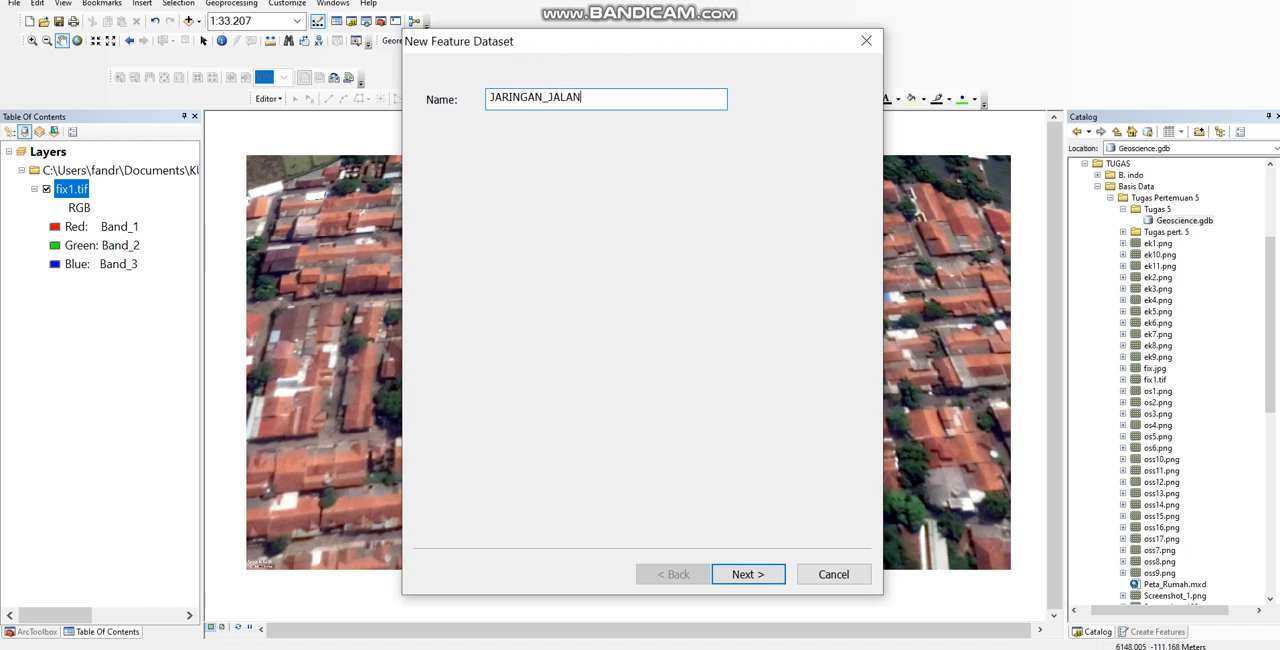
Step: Create the feature dataset with WGS 1984 UTM Zone 48S for XY coordinates and no vertical coordinate system
left_click(778, 575)
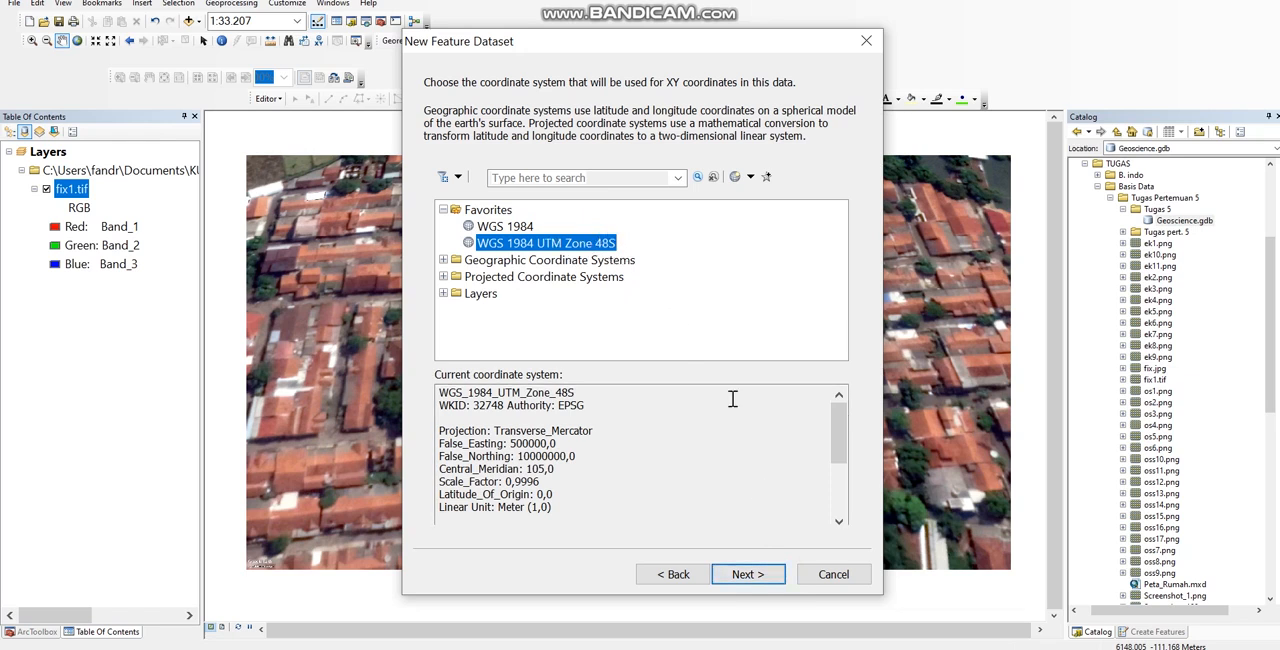
left_click(778, 585)
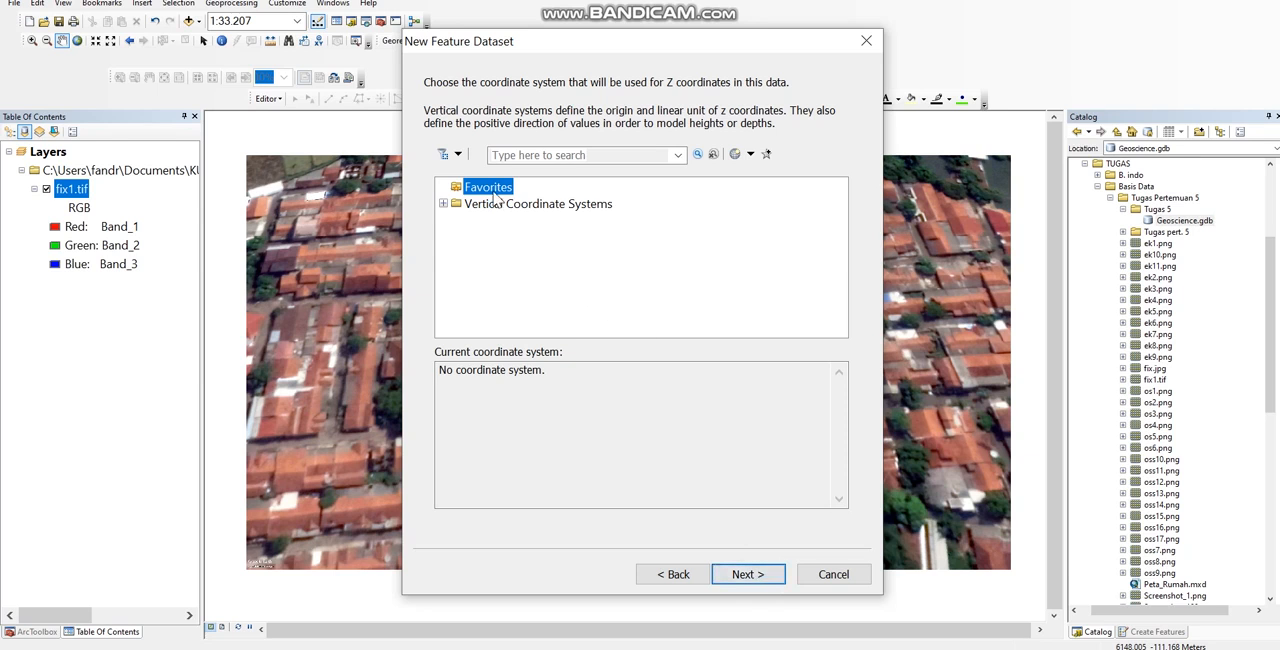
left_click(777, 584)
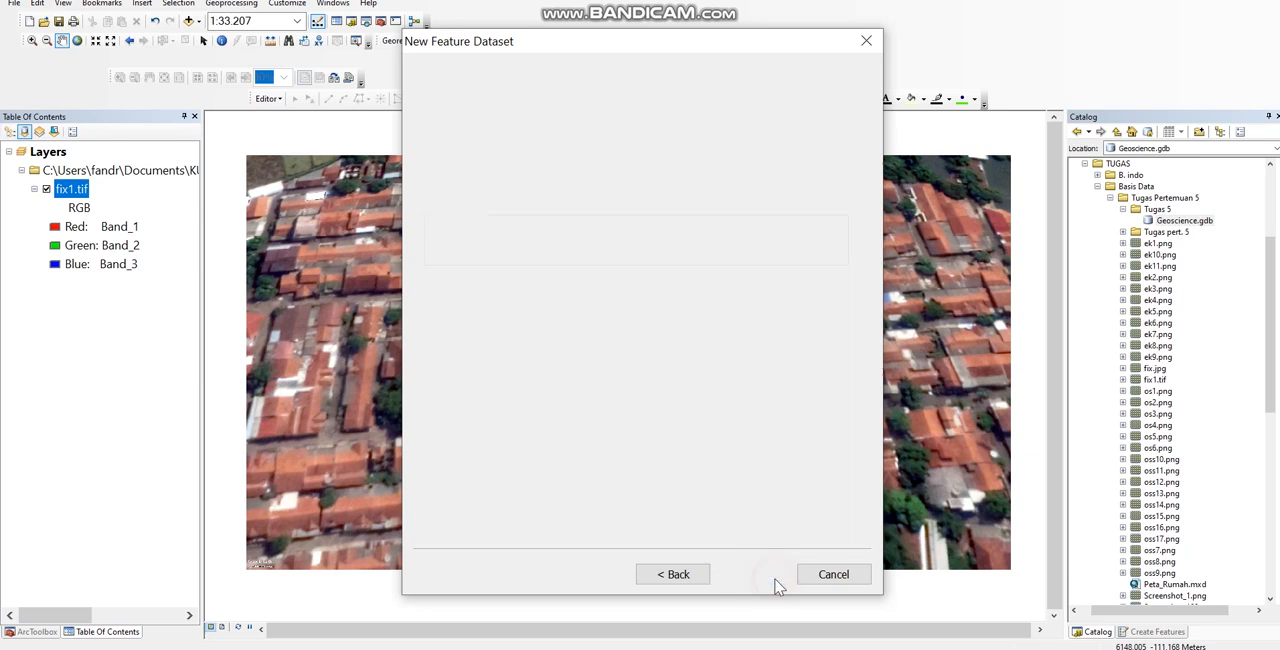
left_click(763, 580)
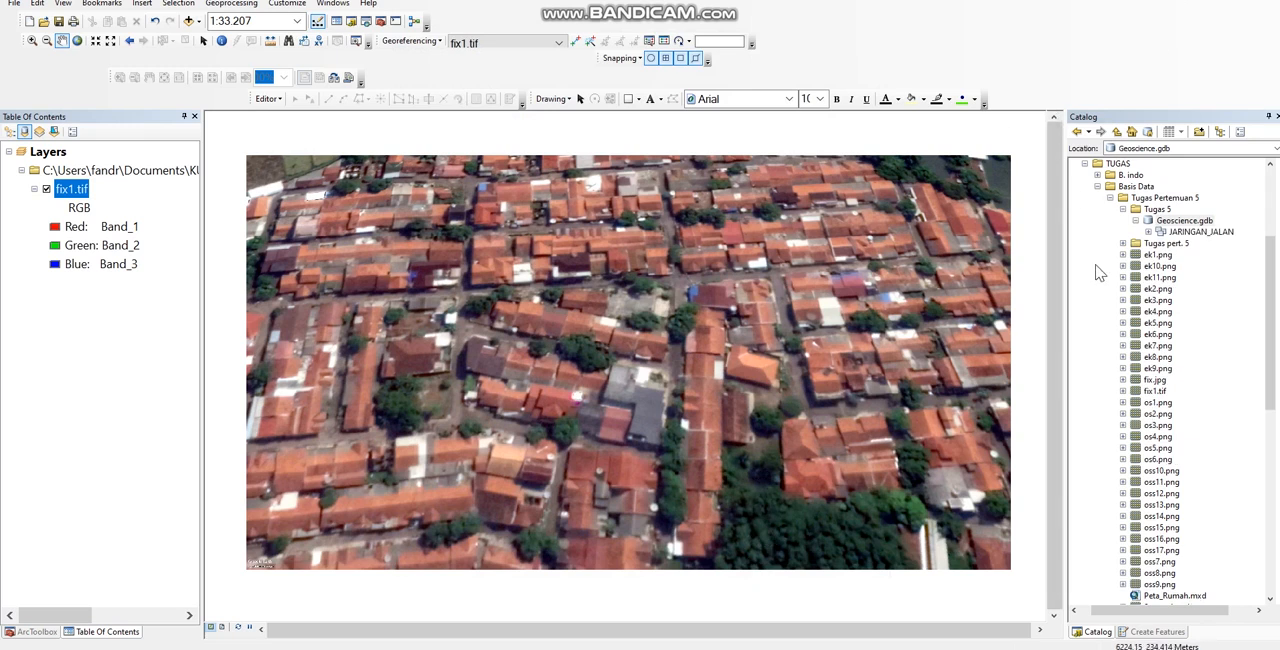
Step: Start a new feature class in the JARINGAN_JALAN dataset with BANGUNAN as both name and alias
left_click(1193, 234)
left_click(1192, 233)
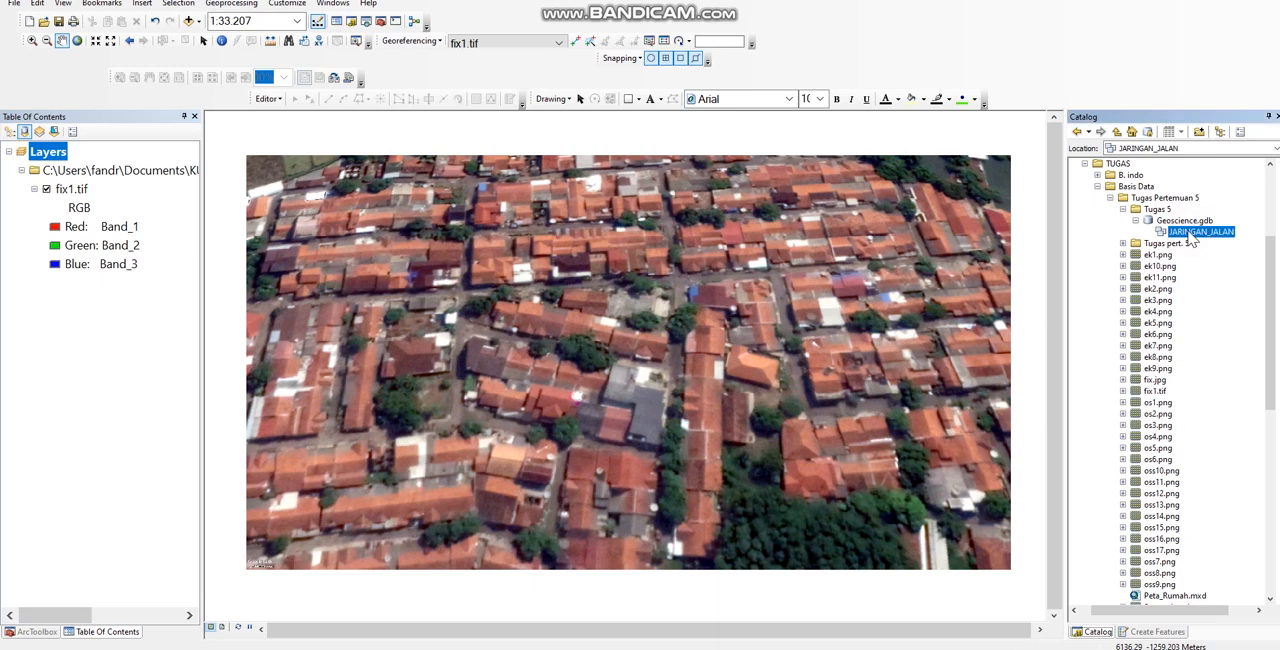
right_click(1191, 235)
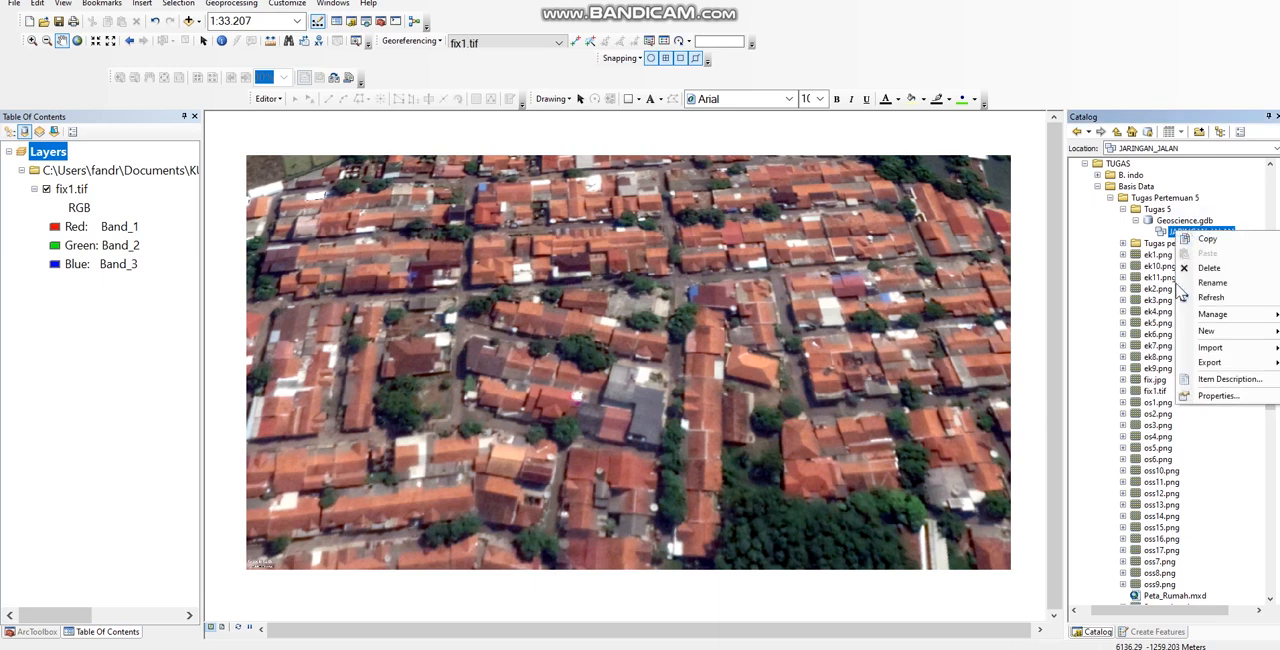
mouse_move(1226, 338)
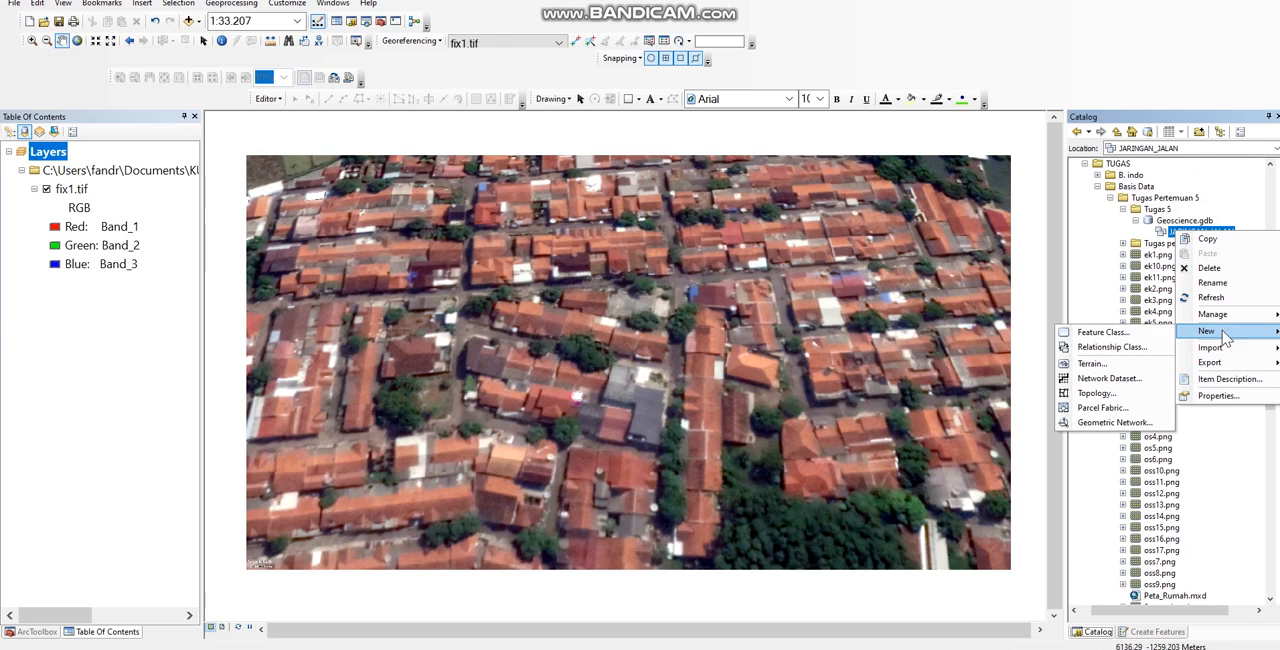
left_click(1141, 336)
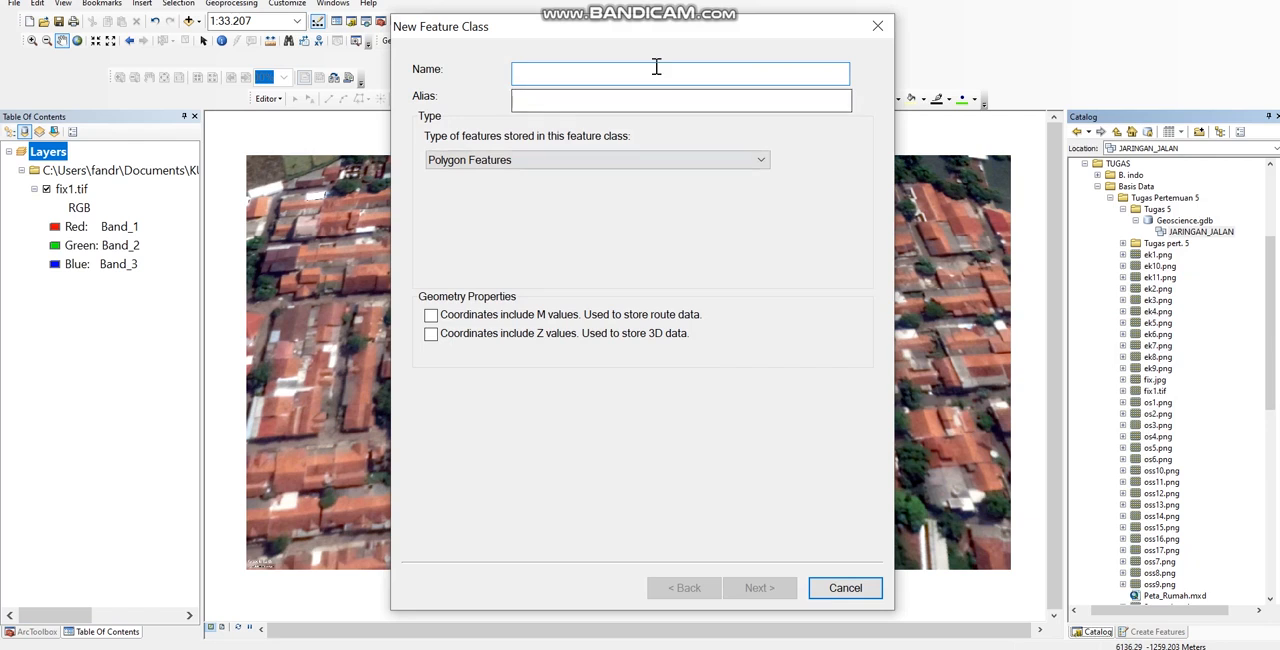
type("BANGUNAN")
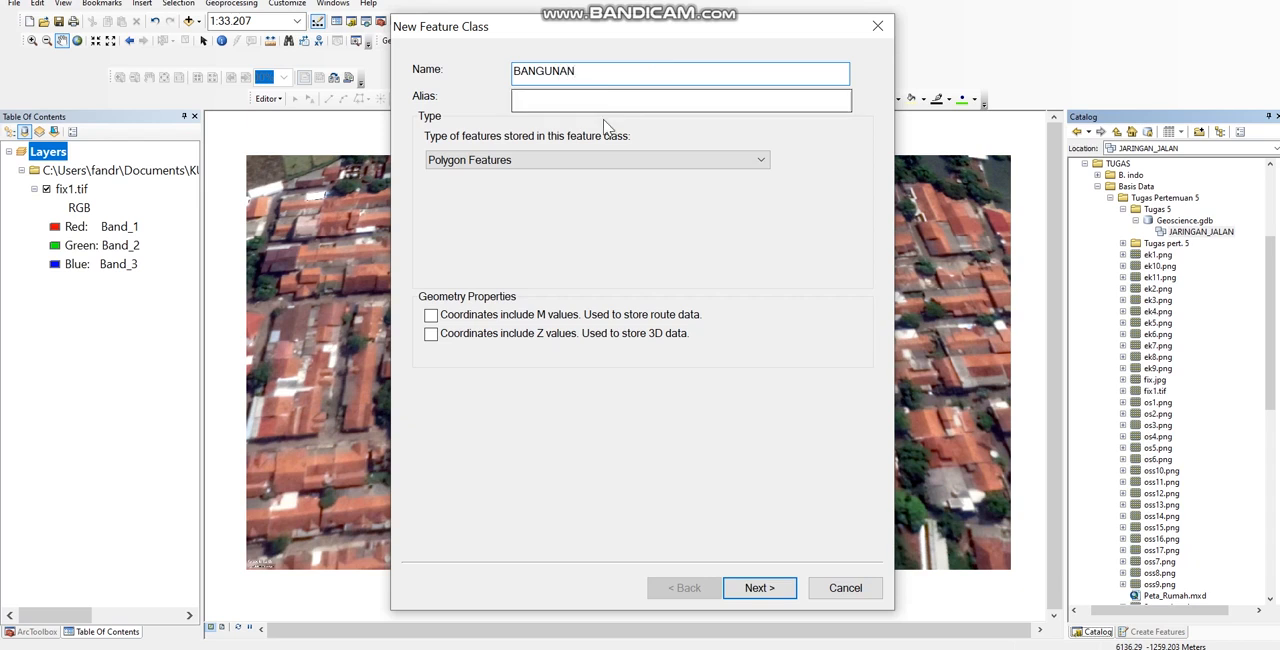
left_click(683, 101)
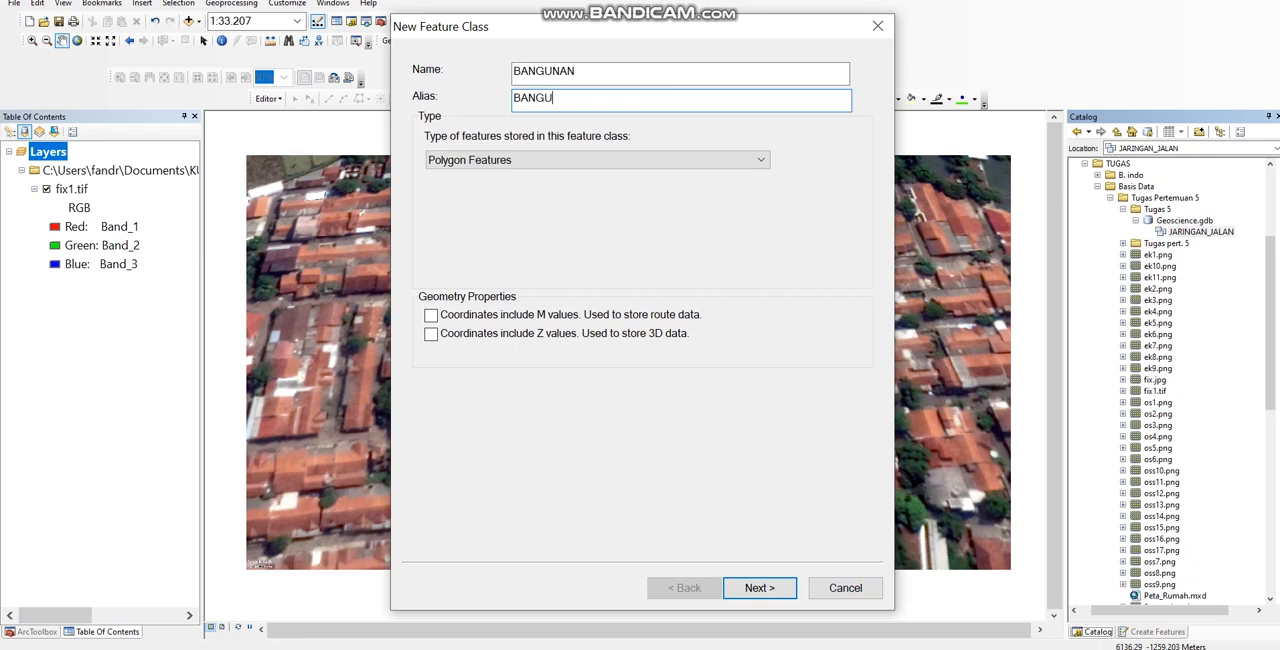
Step: Set the BANGUNAN feature class to Point Features and create it with default storage and fields
left_click(588, 161)
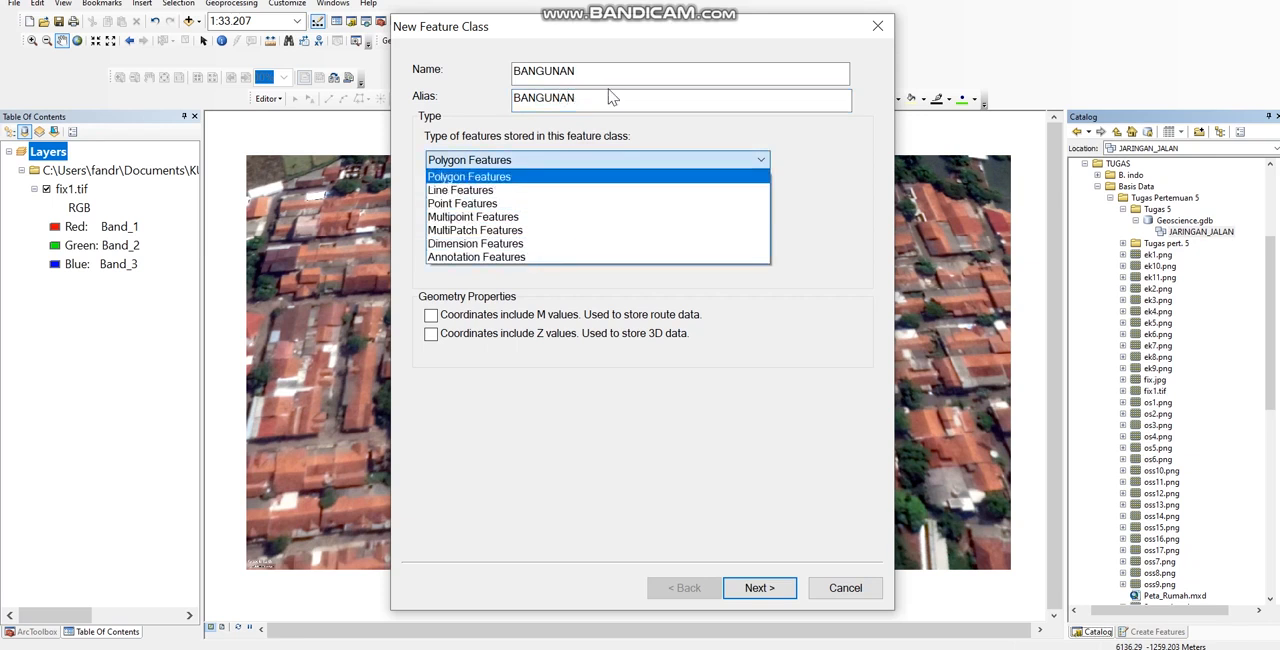
left_click(514, 204)
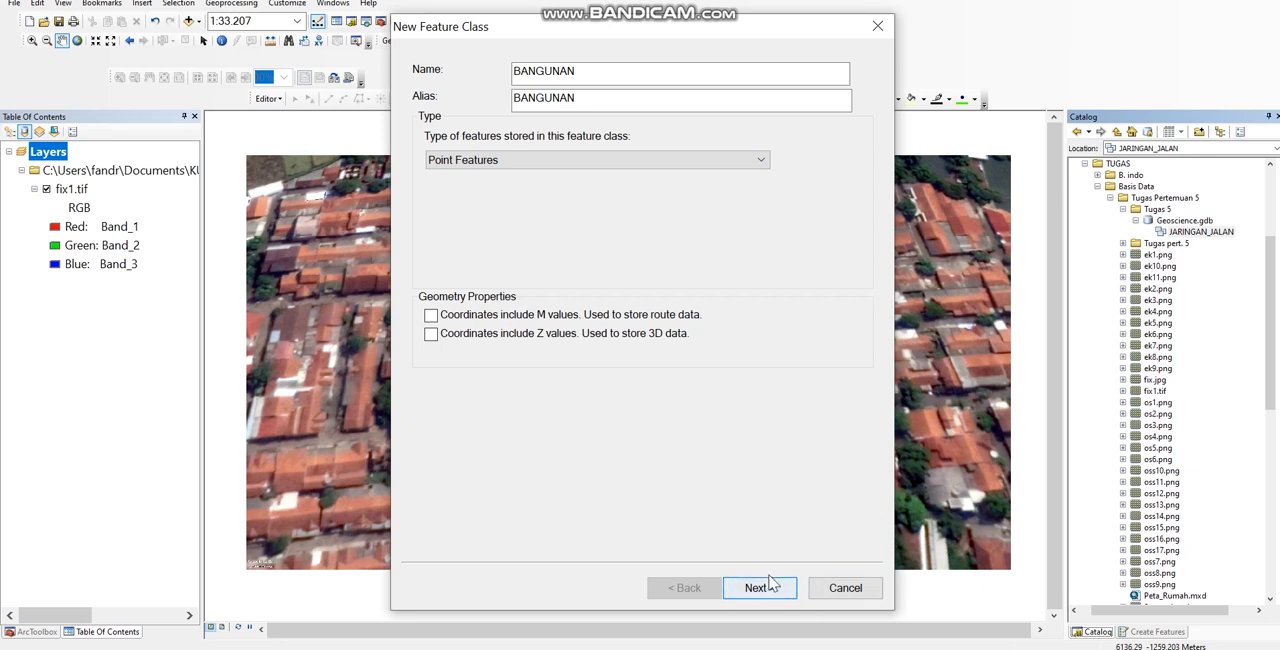
left_click(759, 588)
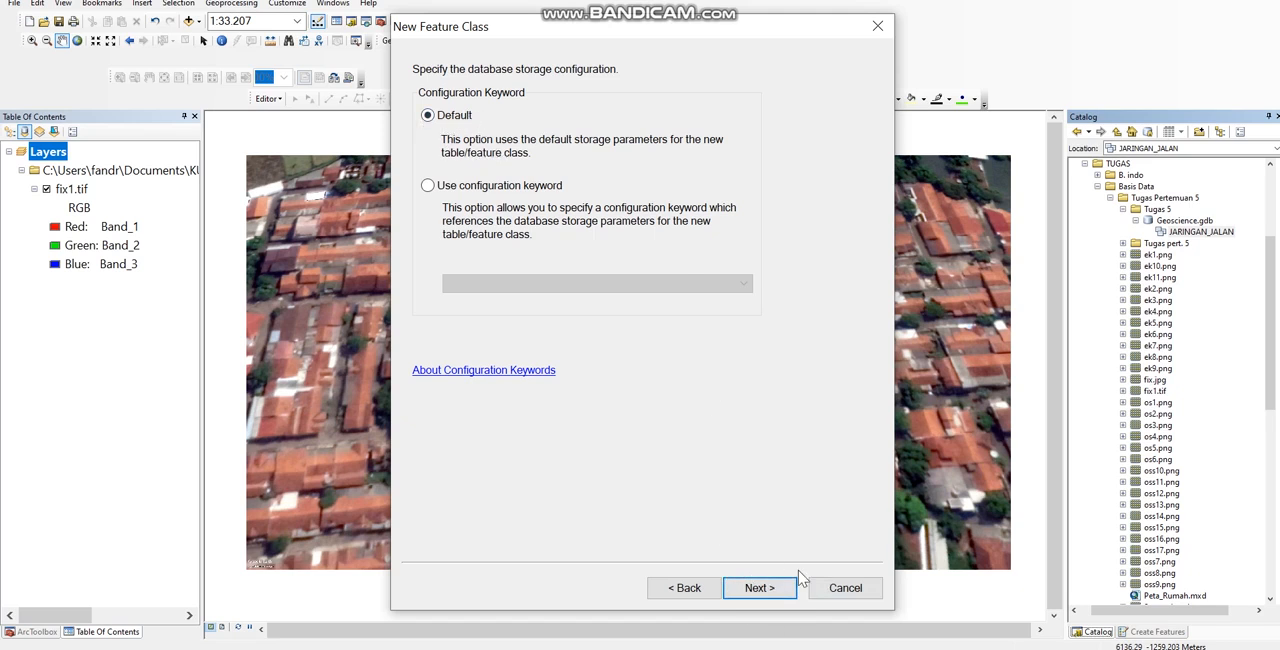
left_click(757, 590)
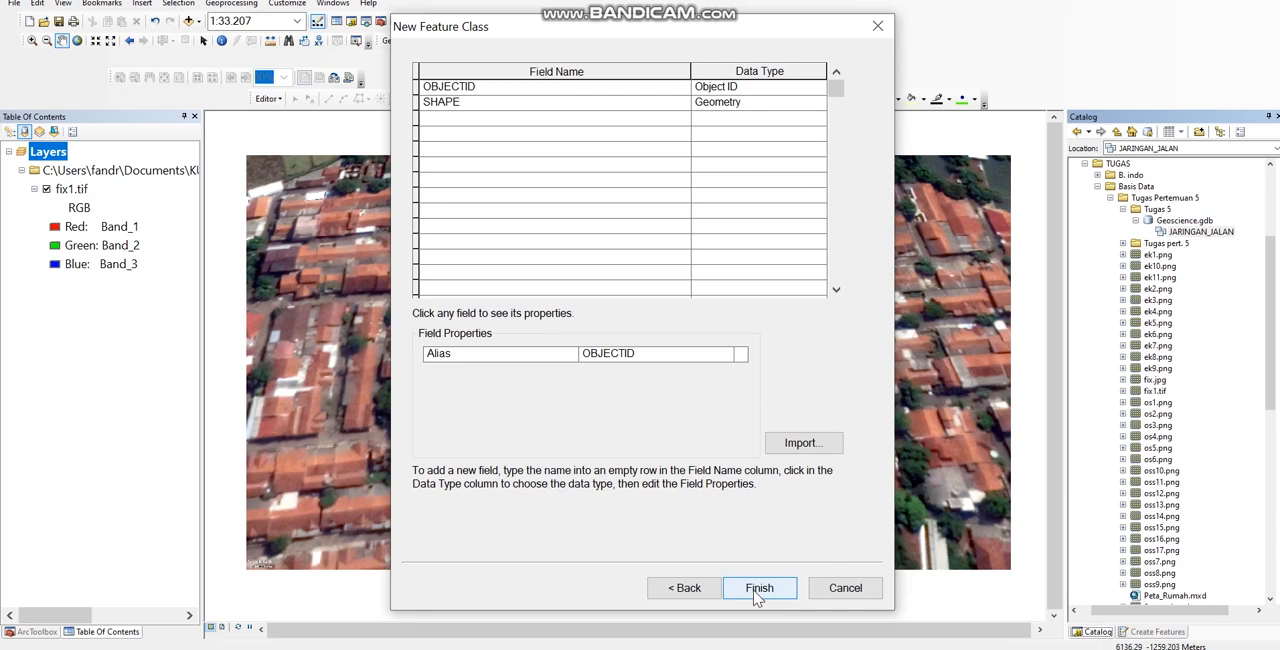
left_click(785, 591)
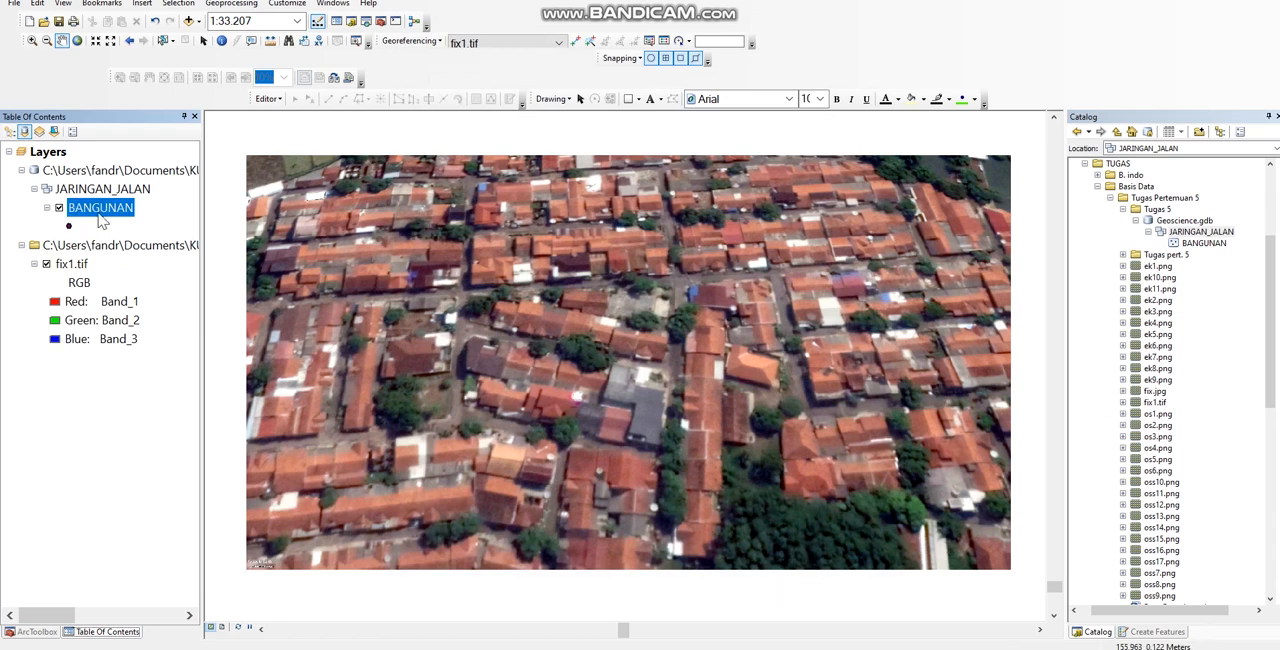
Step: Start another feature class in the JARINGAN_JALAN dataset with JALAN as both name and alias
left_click(1200, 232)
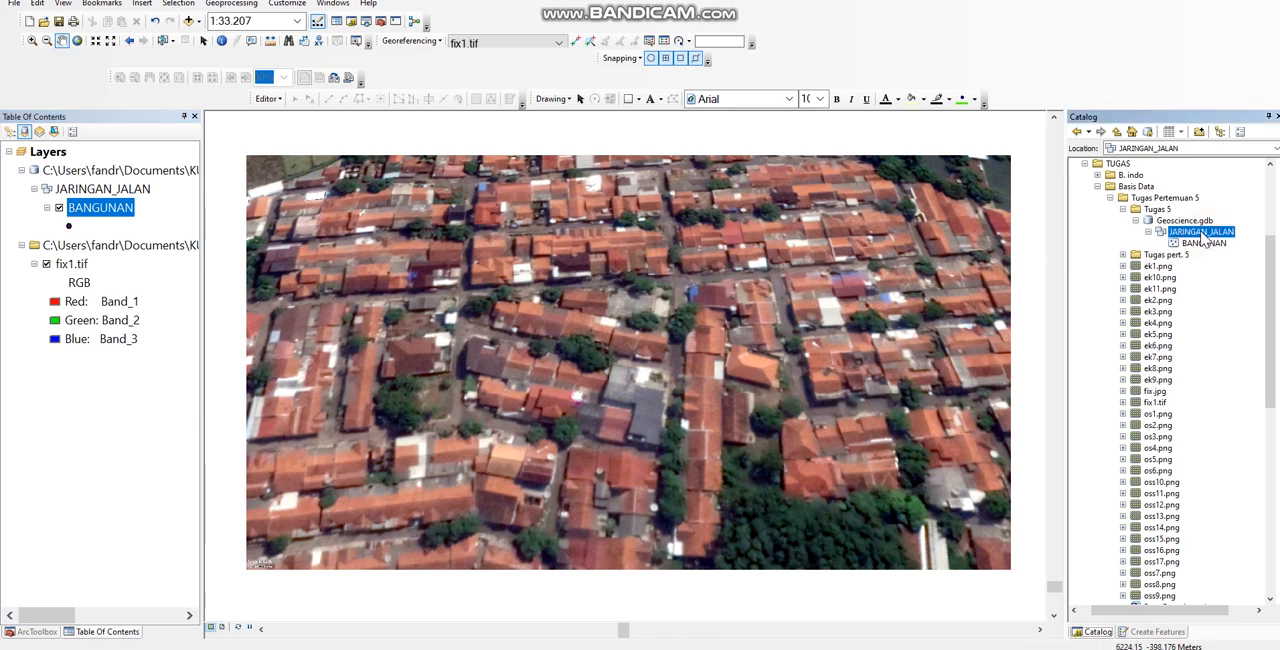
right_click(1203, 234)
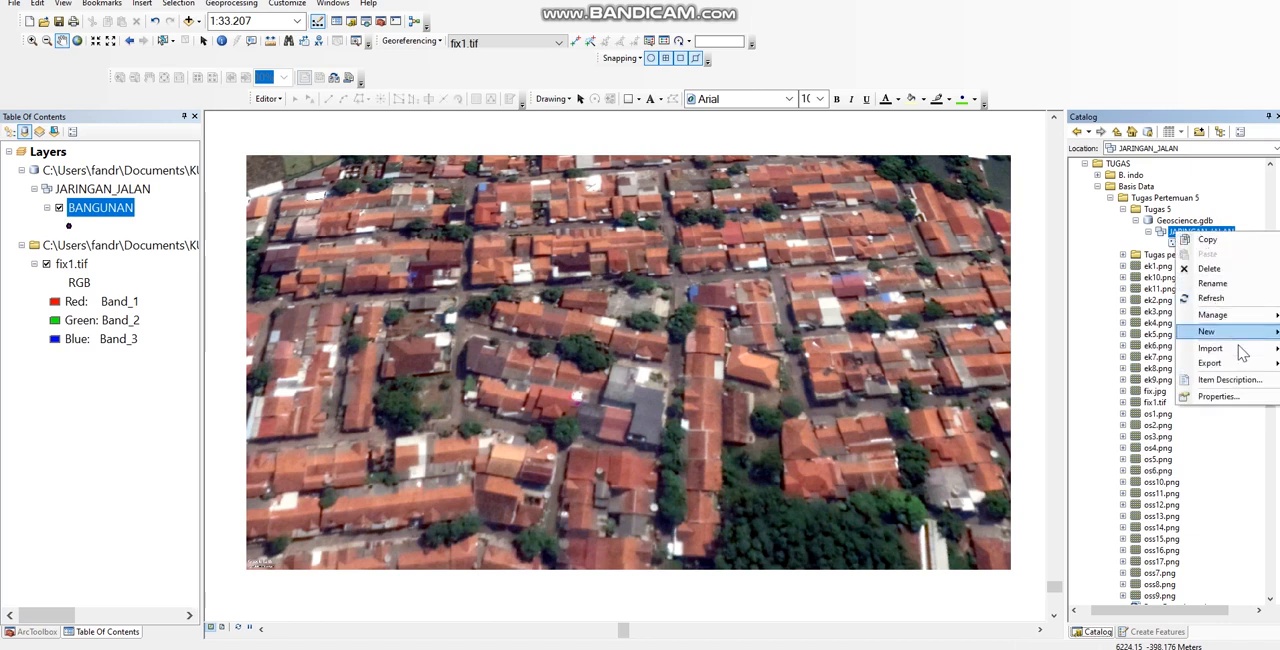
mouse_move(1222, 340)
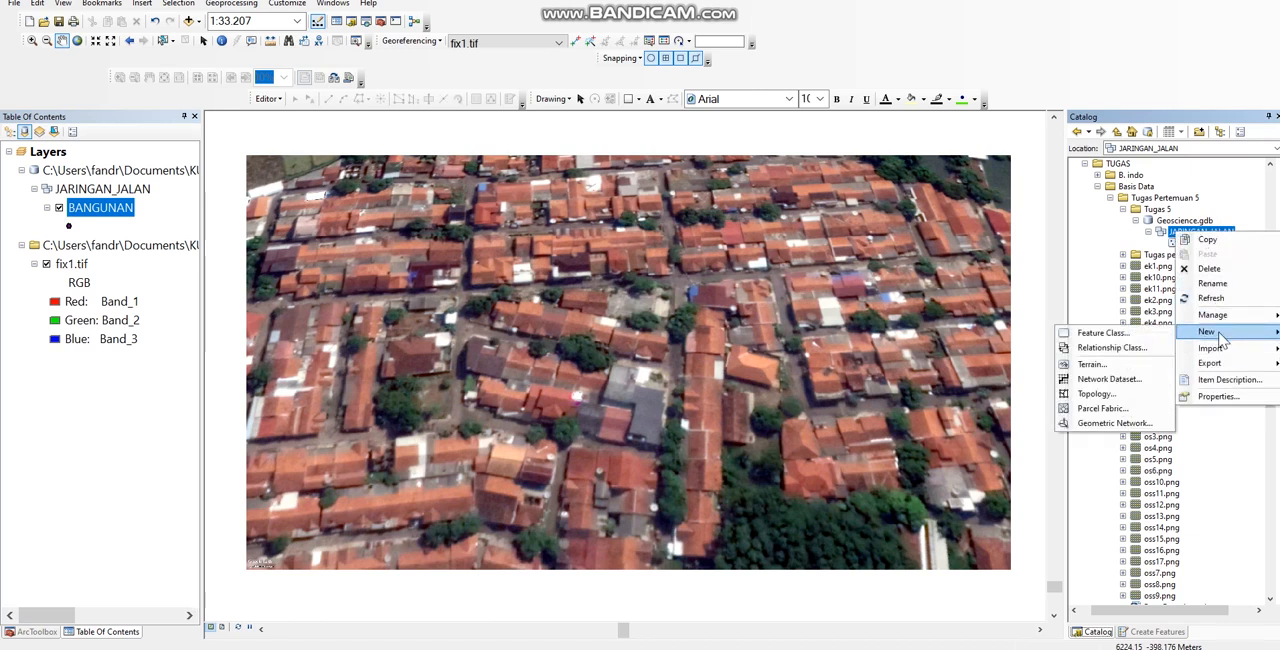
left_click(1150, 334)
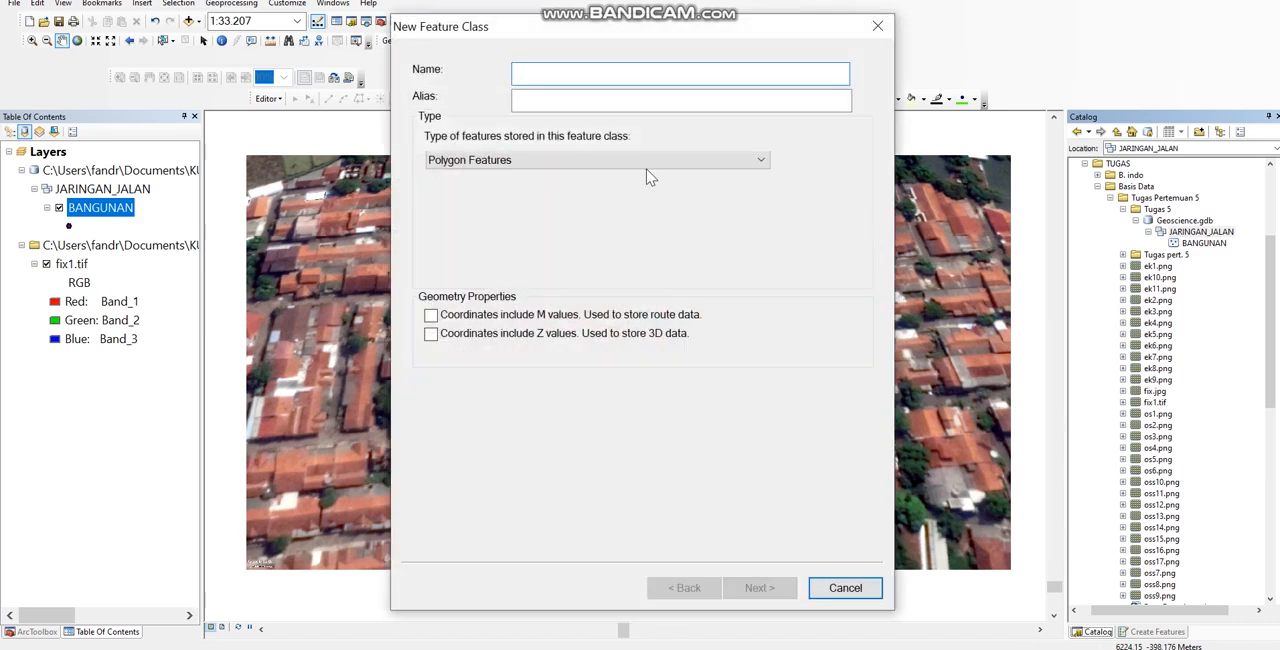
type("JALAN")
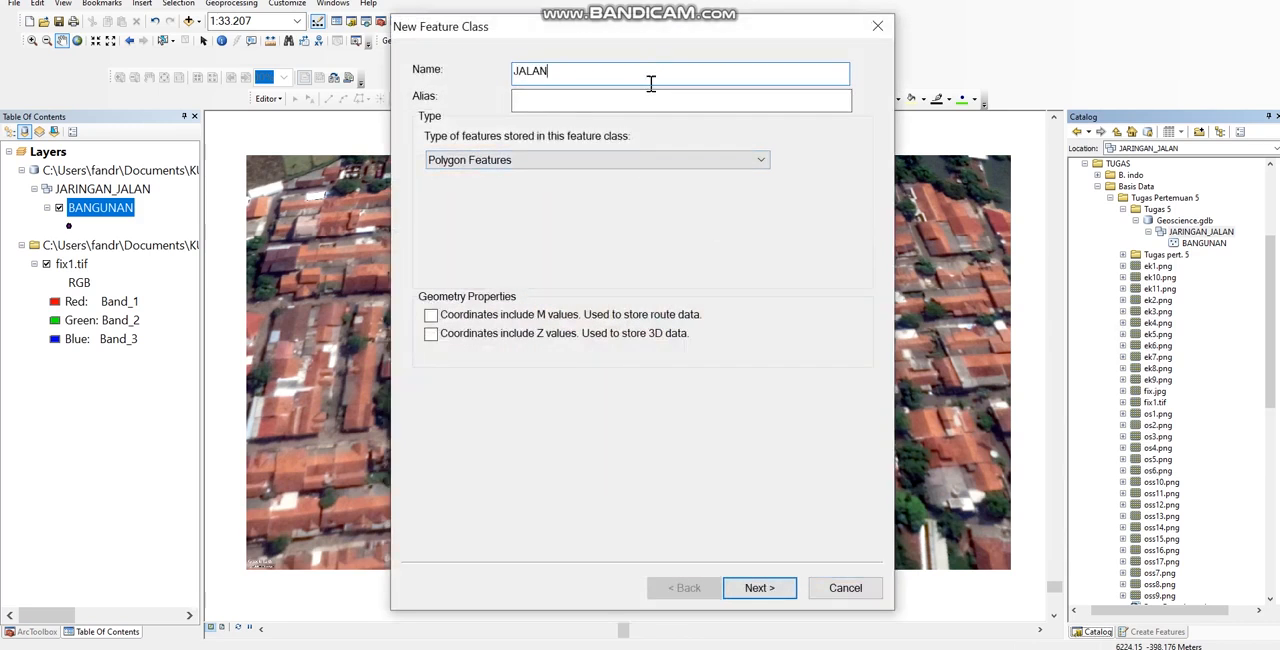
left_click(594, 97)
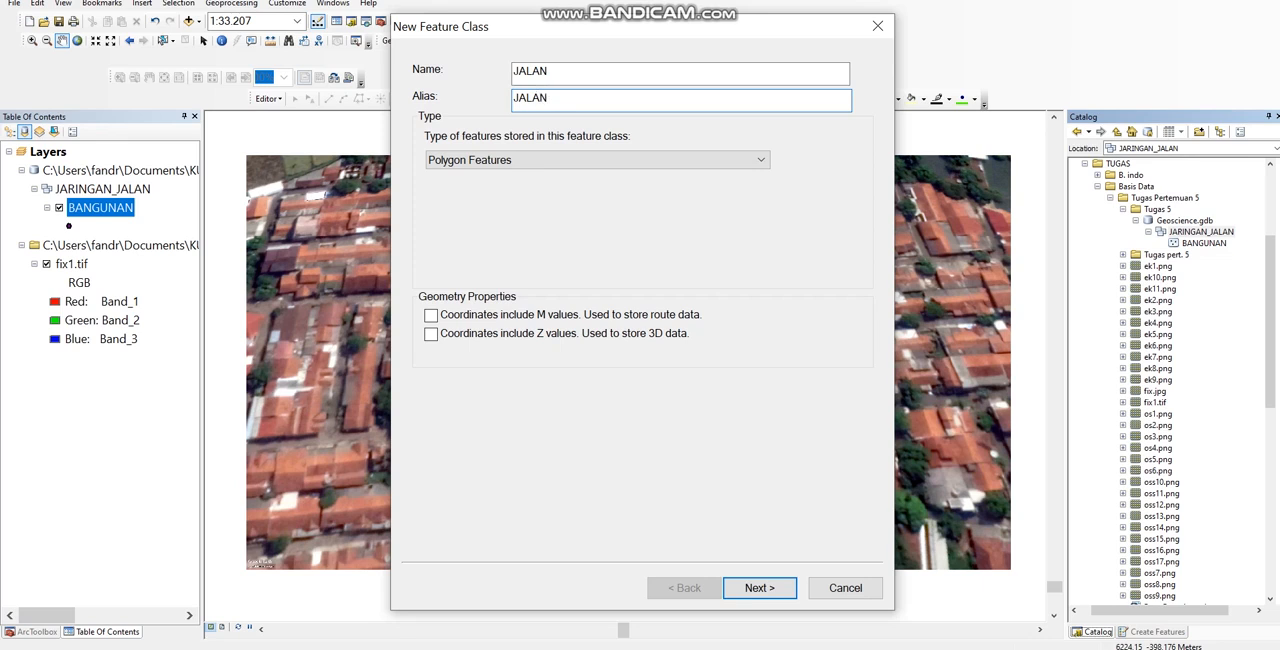
Step: Set the JALAN feature class to Line Features and create it with default storage and fields
left_click(468, 162)
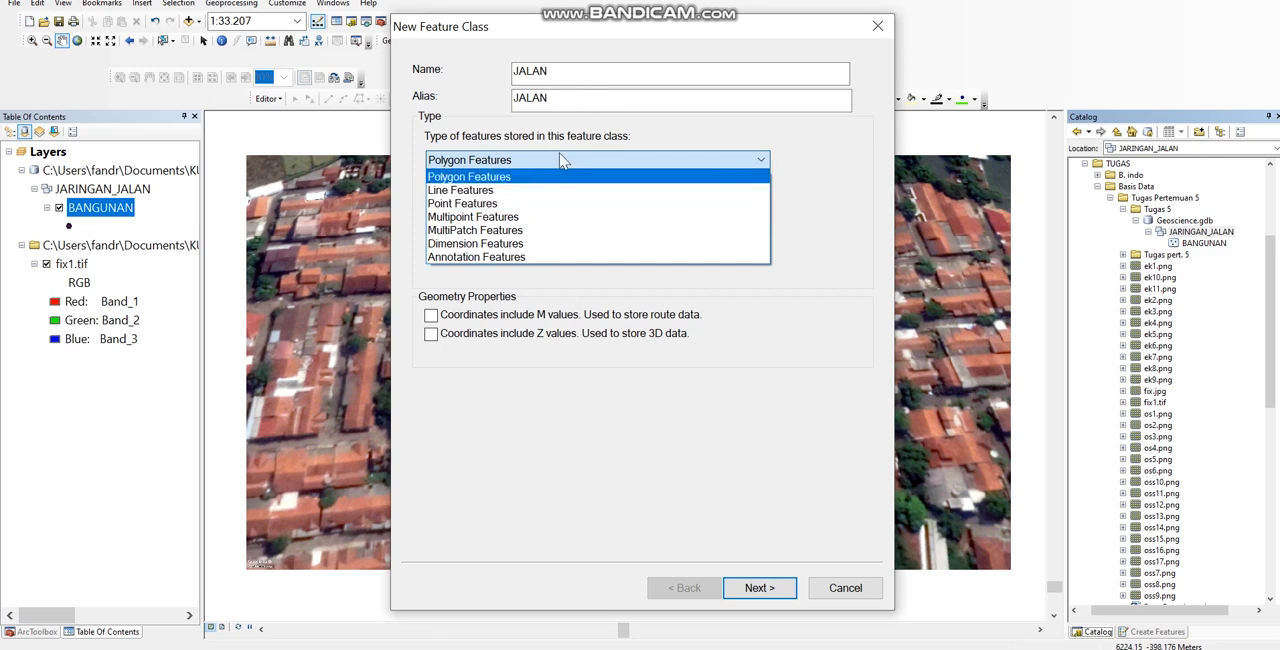
left_click(510, 191)
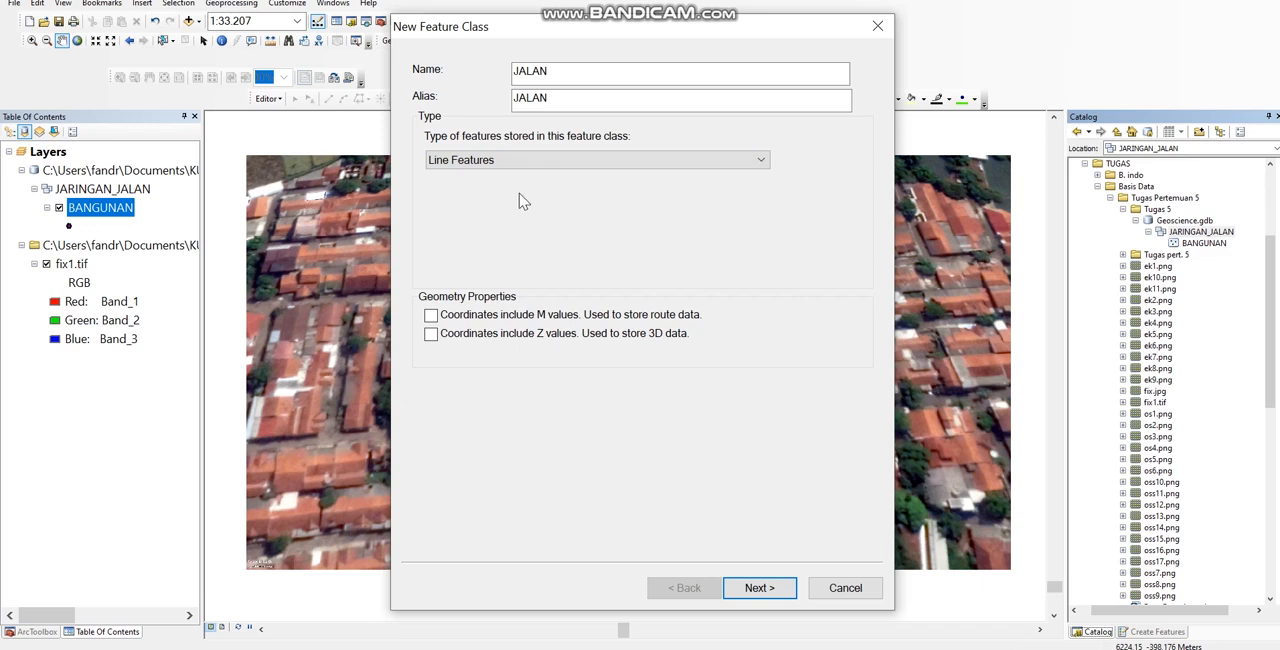
left_click(757, 588)
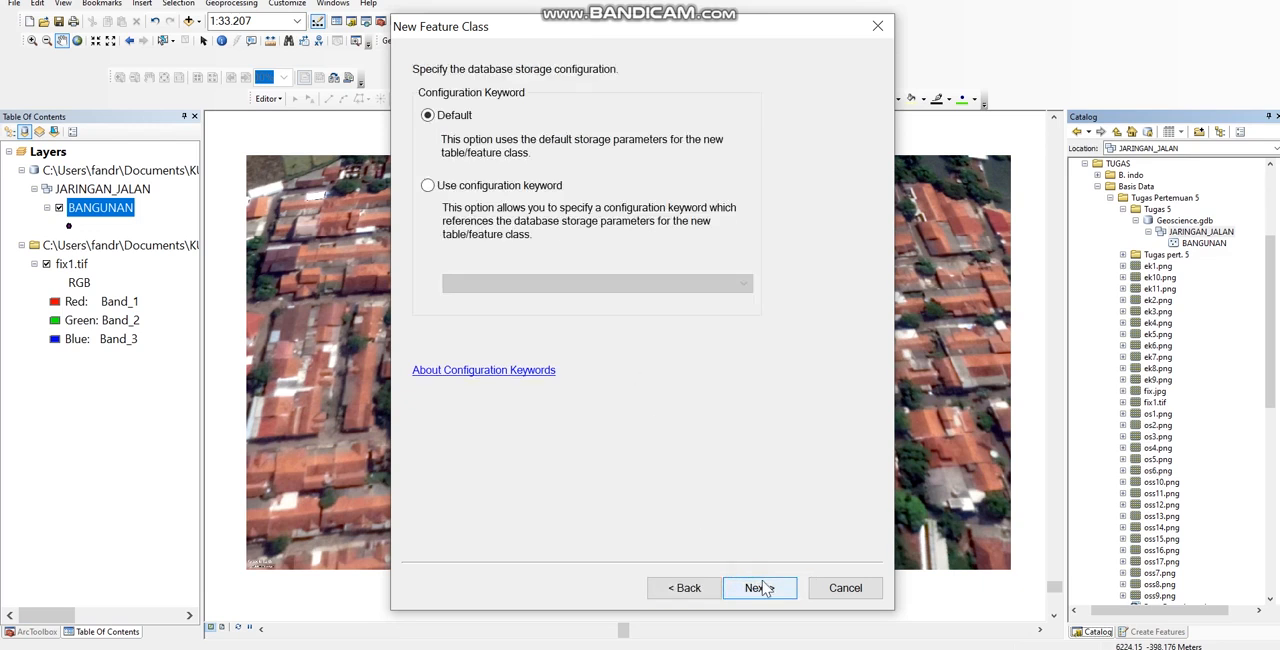
left_click(763, 588)
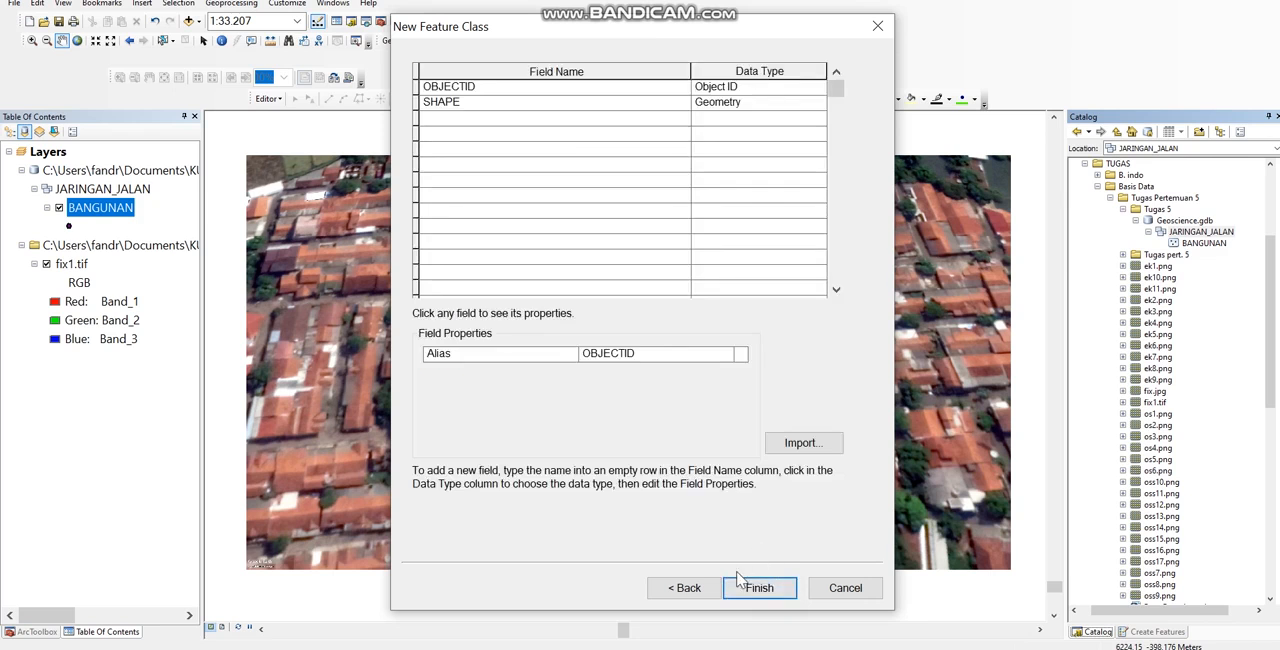
left_click(766, 588)
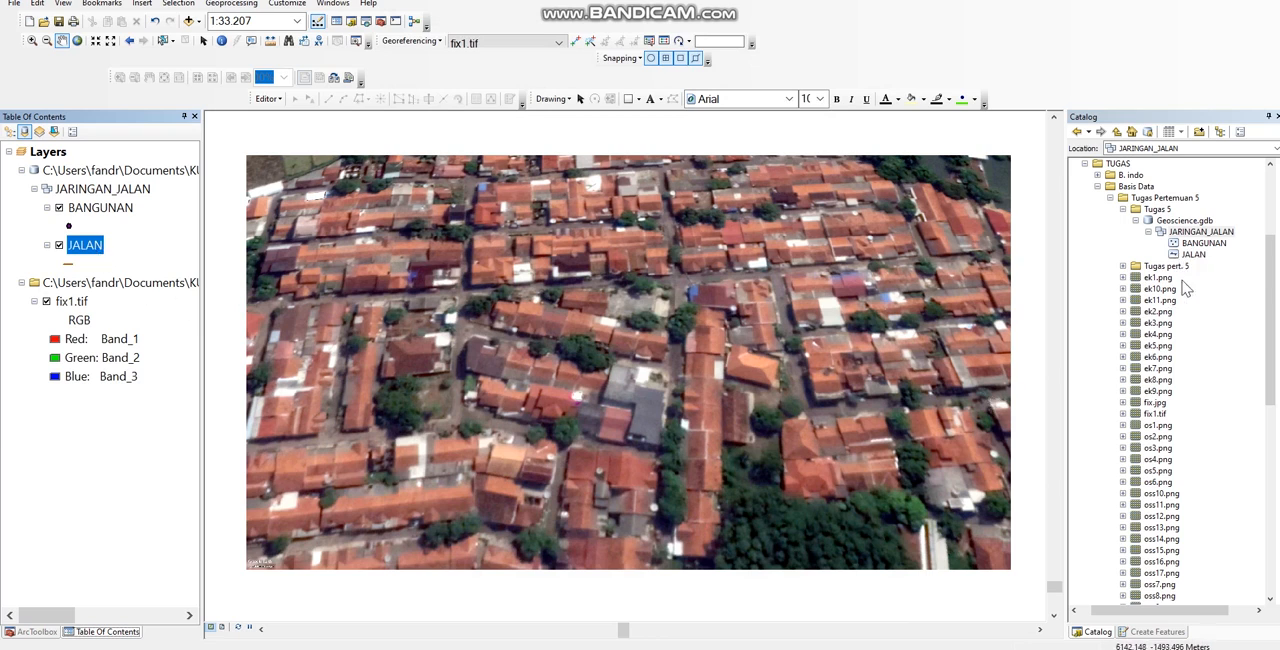
left_click(1180, 221)
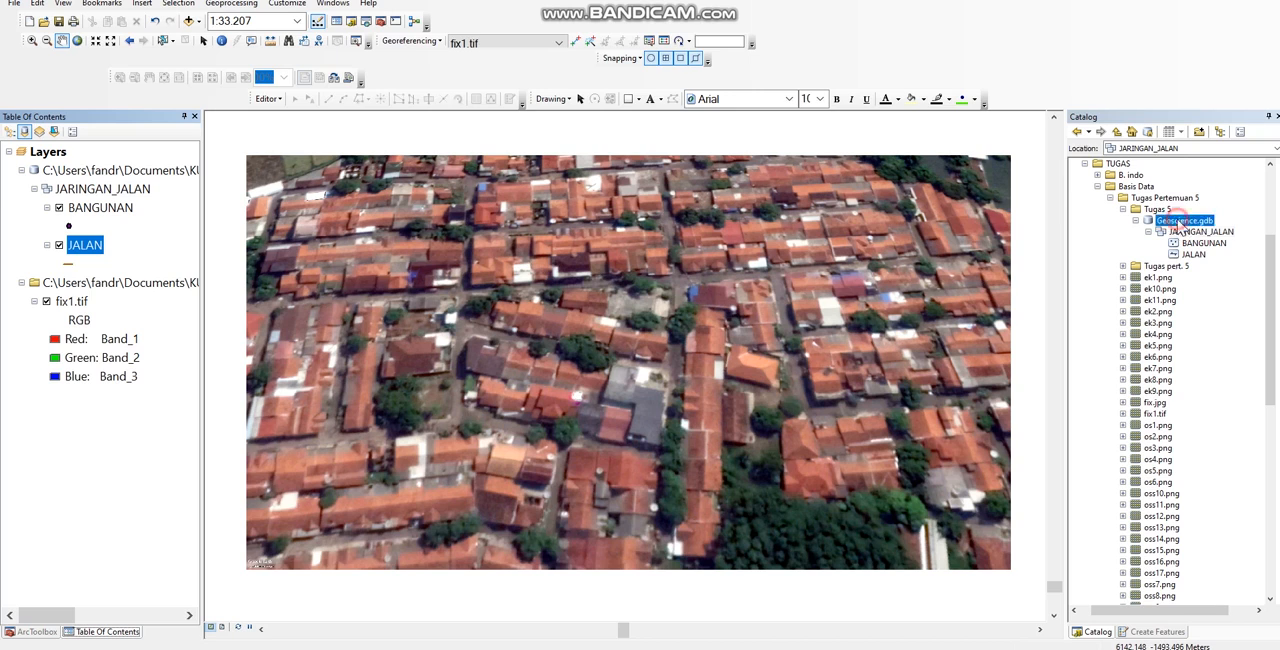
right_click(1180, 221)
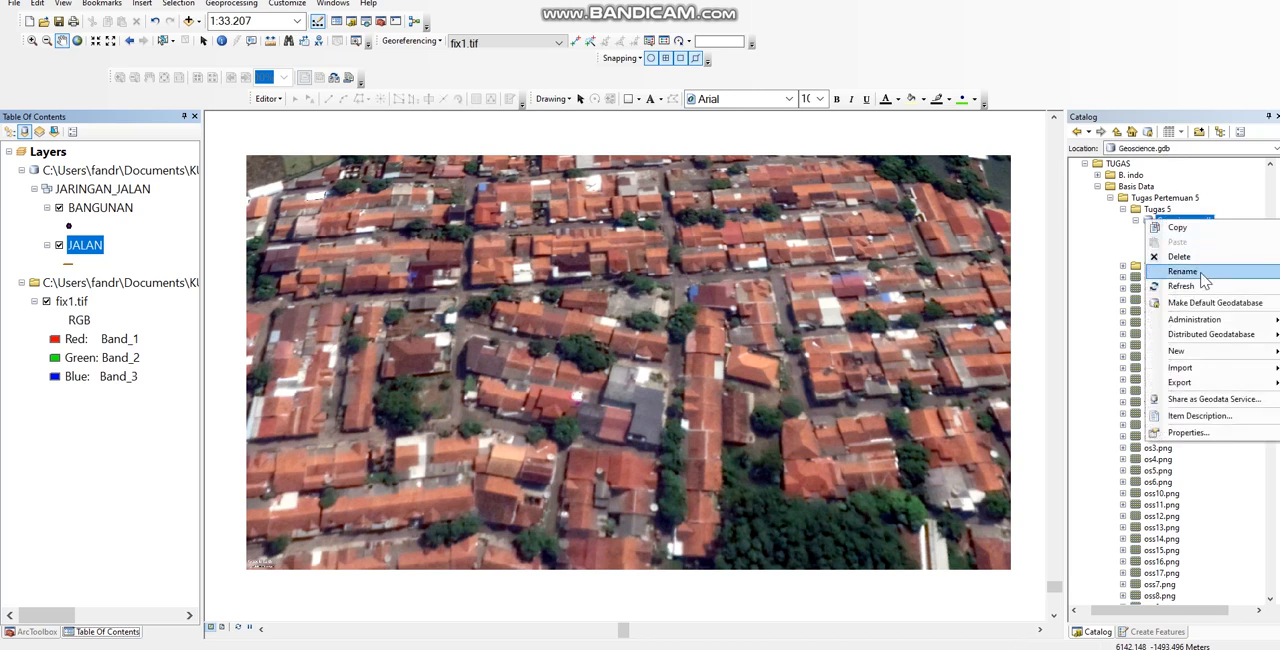
mouse_move(1195, 354)
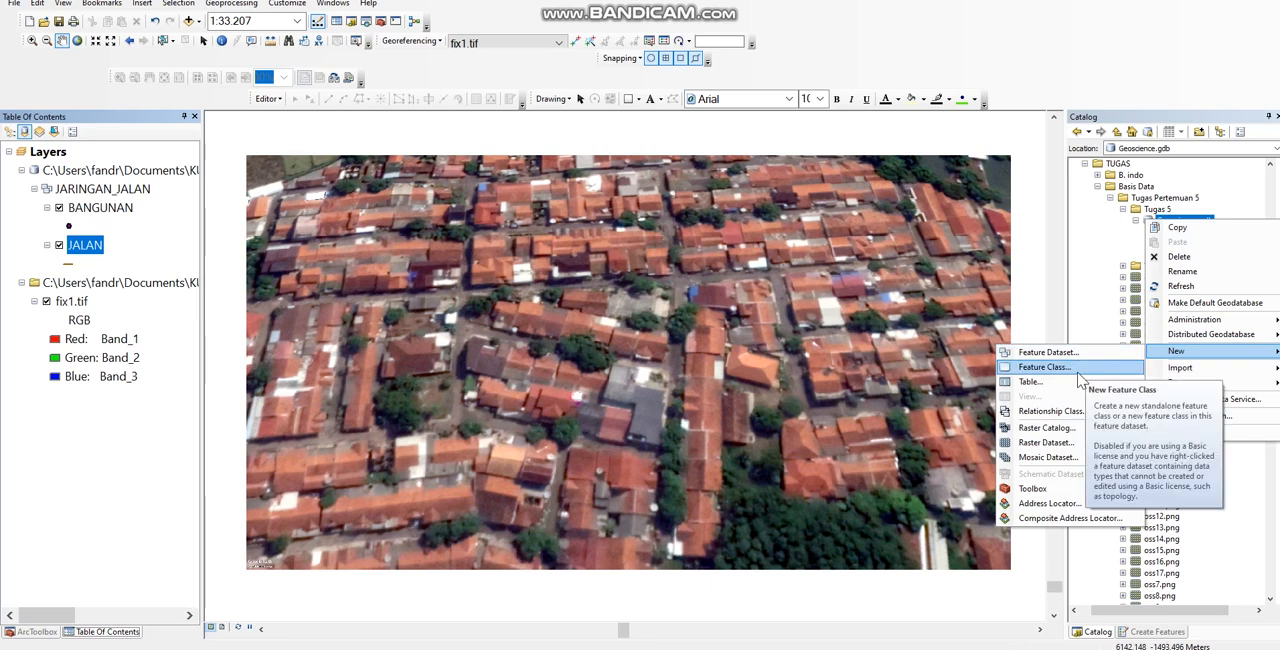
left_click(1090, 266)
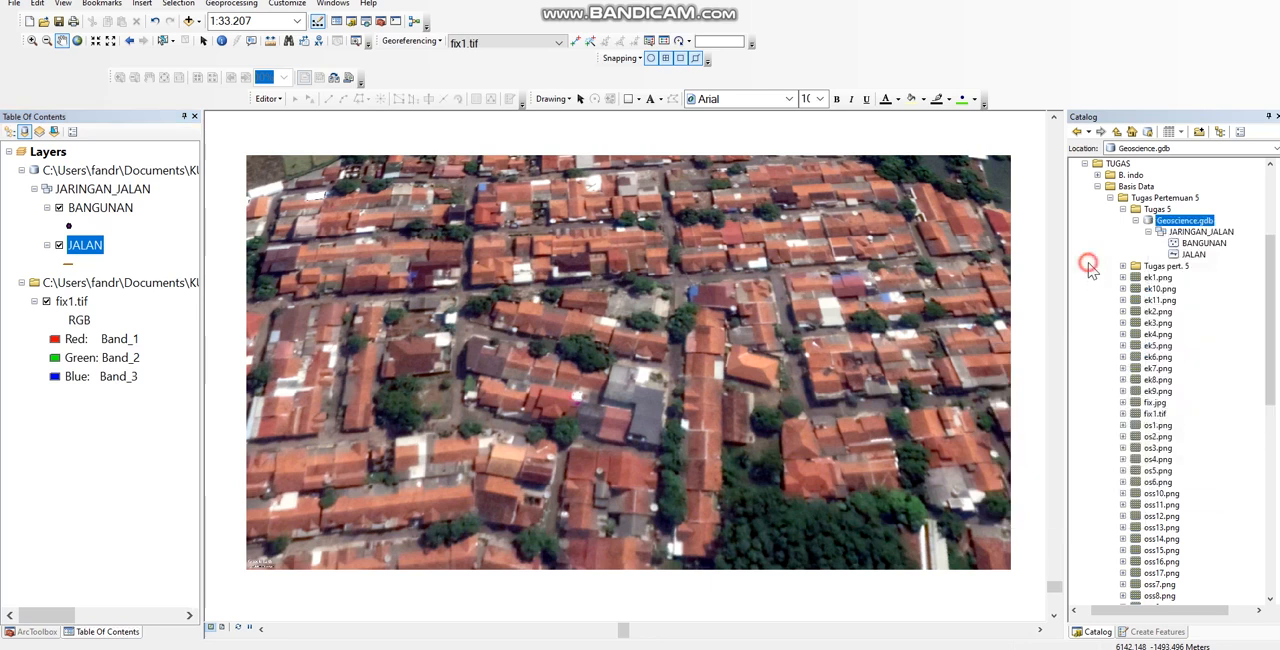
Step: Start a new feature class in the JARINGAN_JALAN dataset with TEMPAT_STRATEGIS as both name and alias
left_click(1205, 233)
right_click(1178, 231)
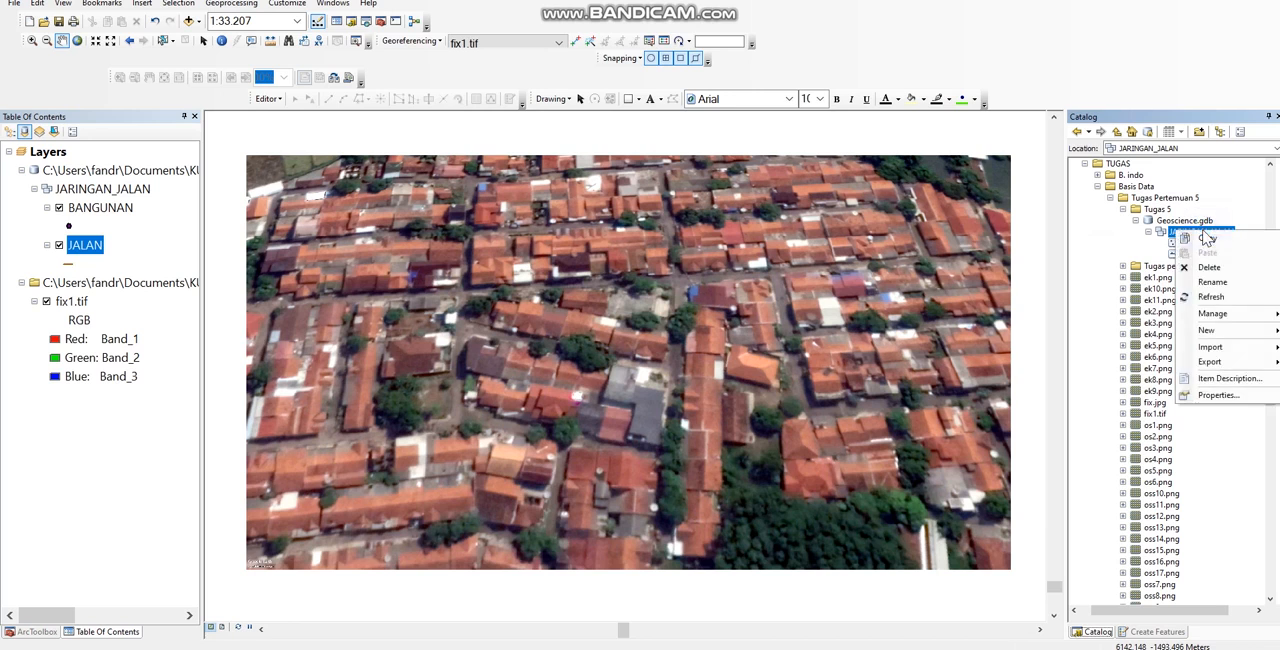
mouse_move(1212, 331)
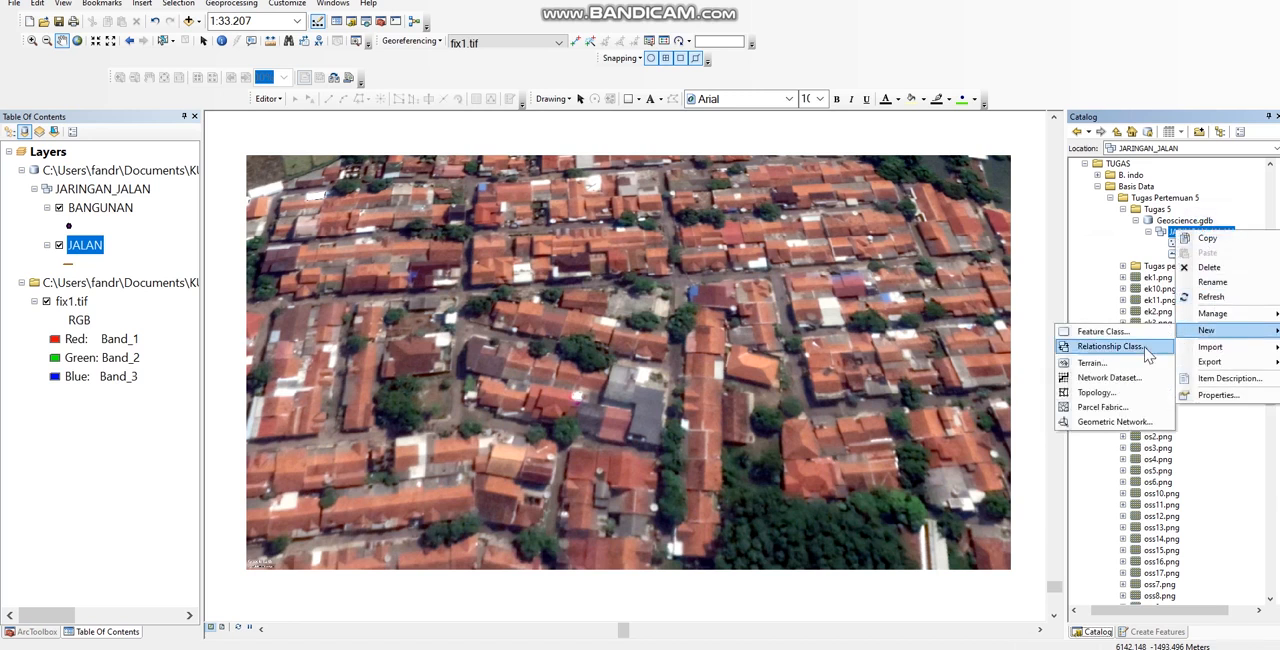
left_click(1125, 331)
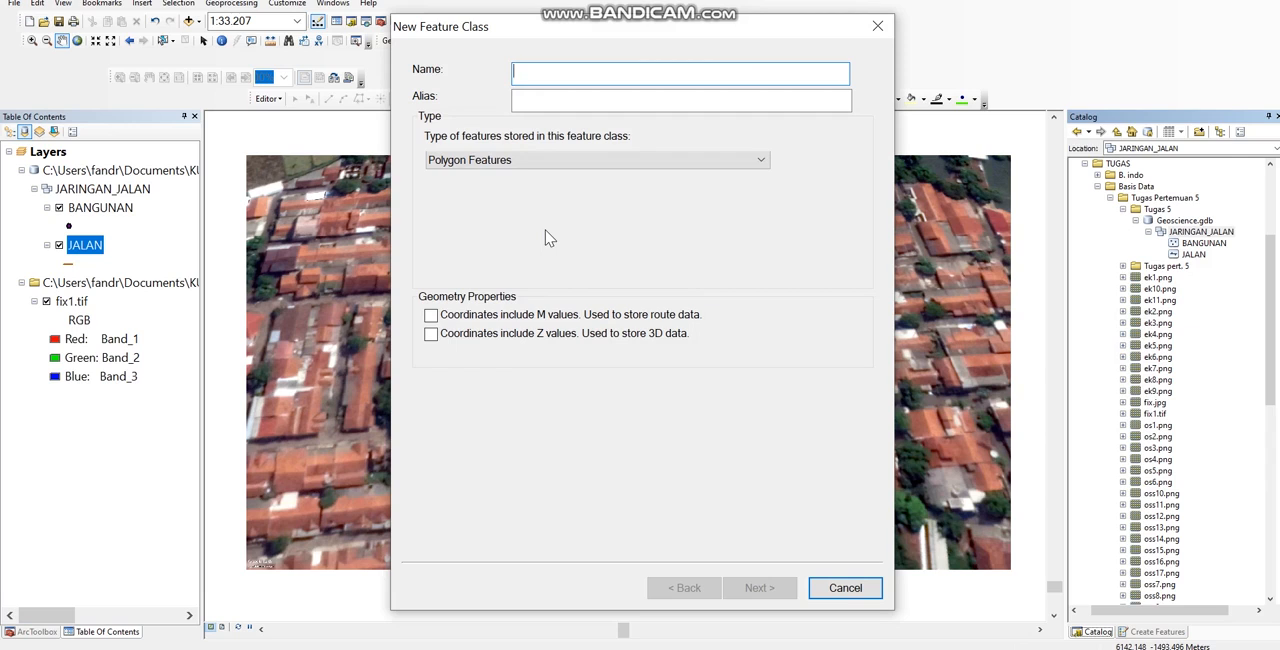
type("TEMPAT_STRATEGIS")
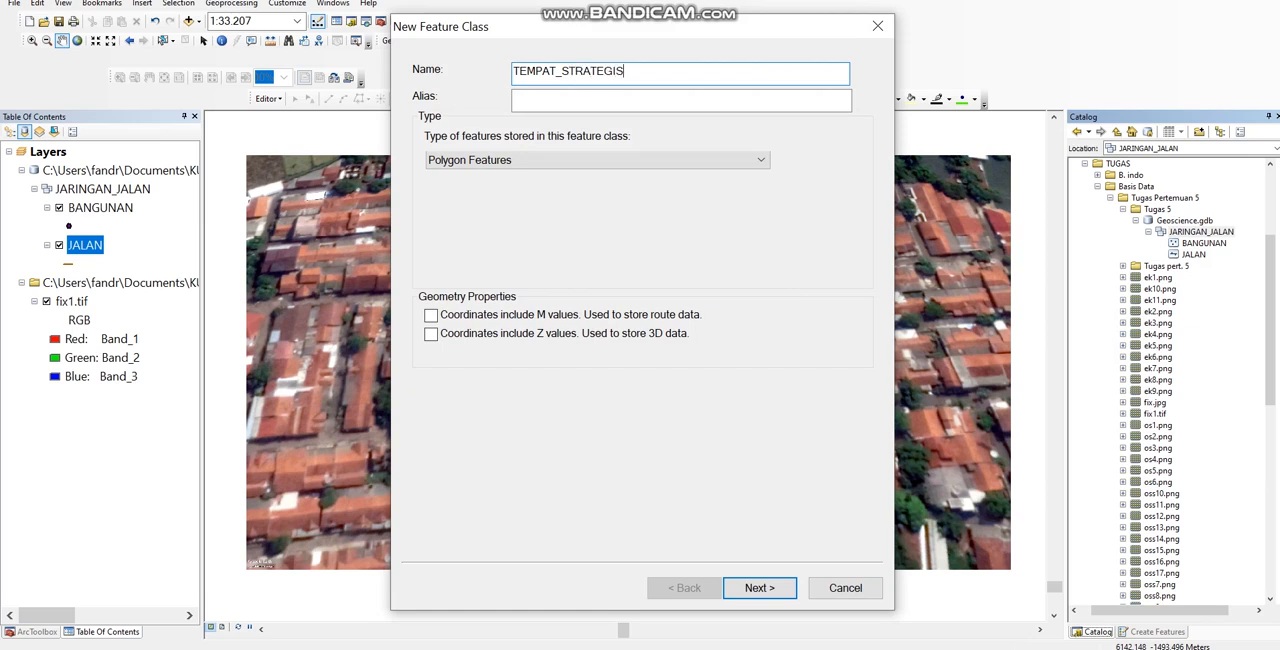
left_click(604, 97)
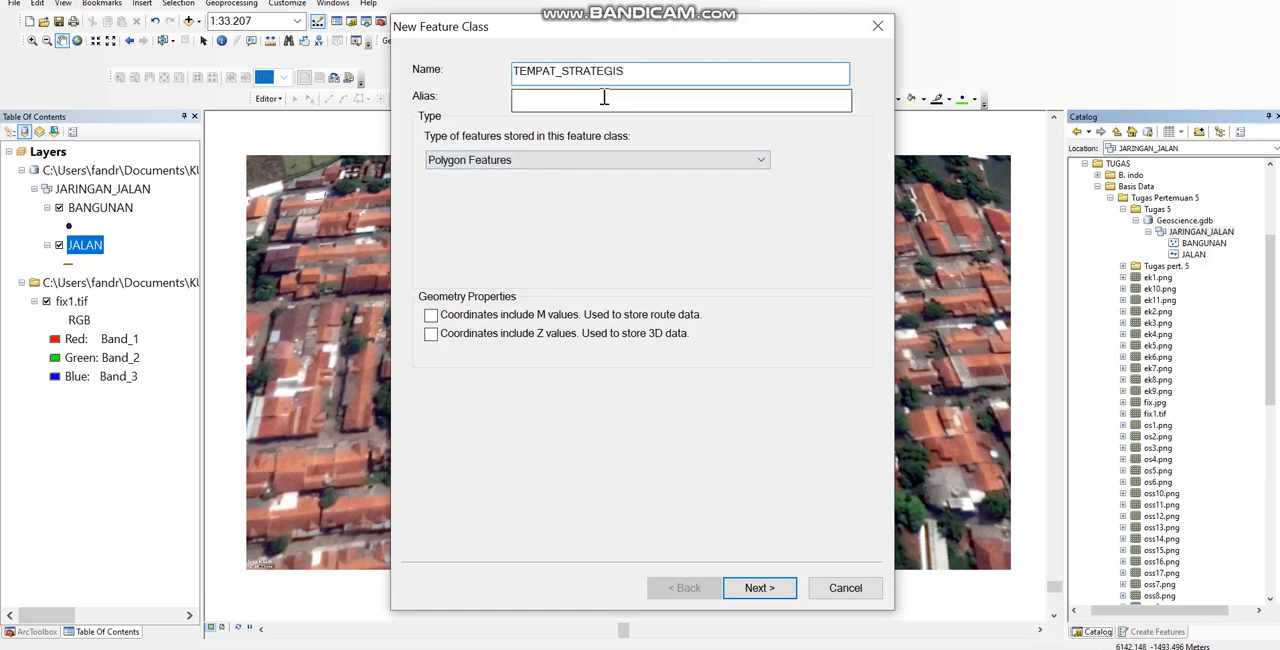
left_click(600, 98)
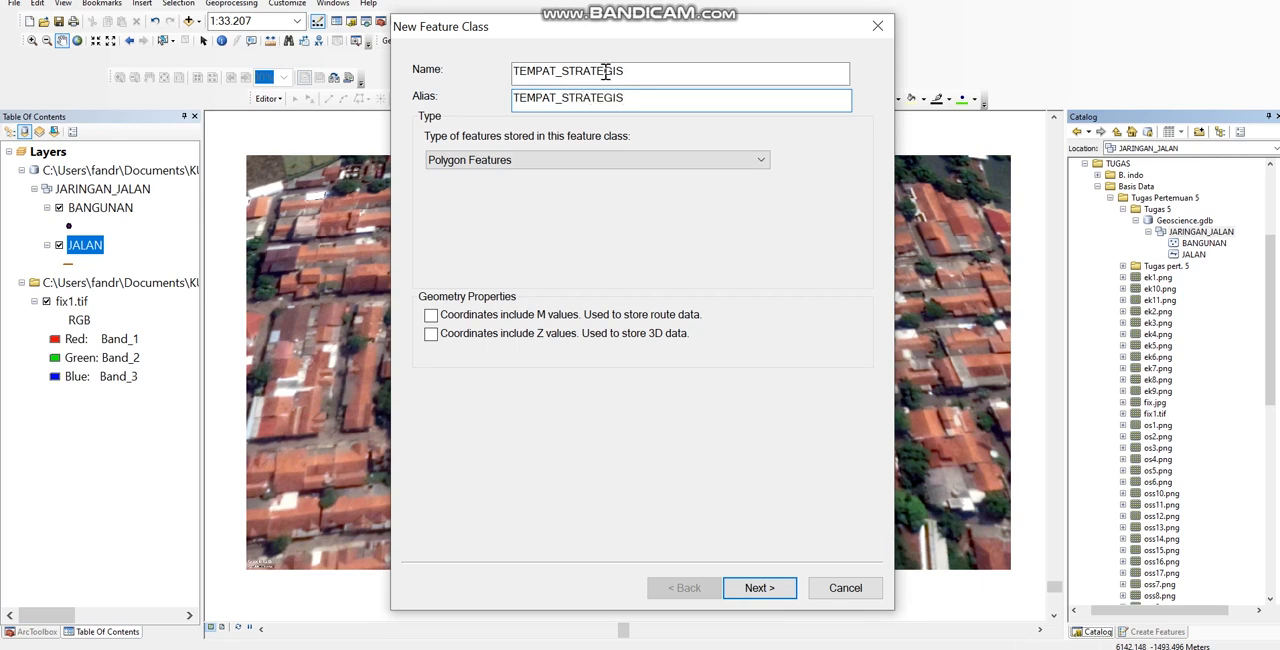
Step: Set the TEMPAT_STRATEGIS feature class to Point Features and create it with default storage and fields
left_click(630, 163)
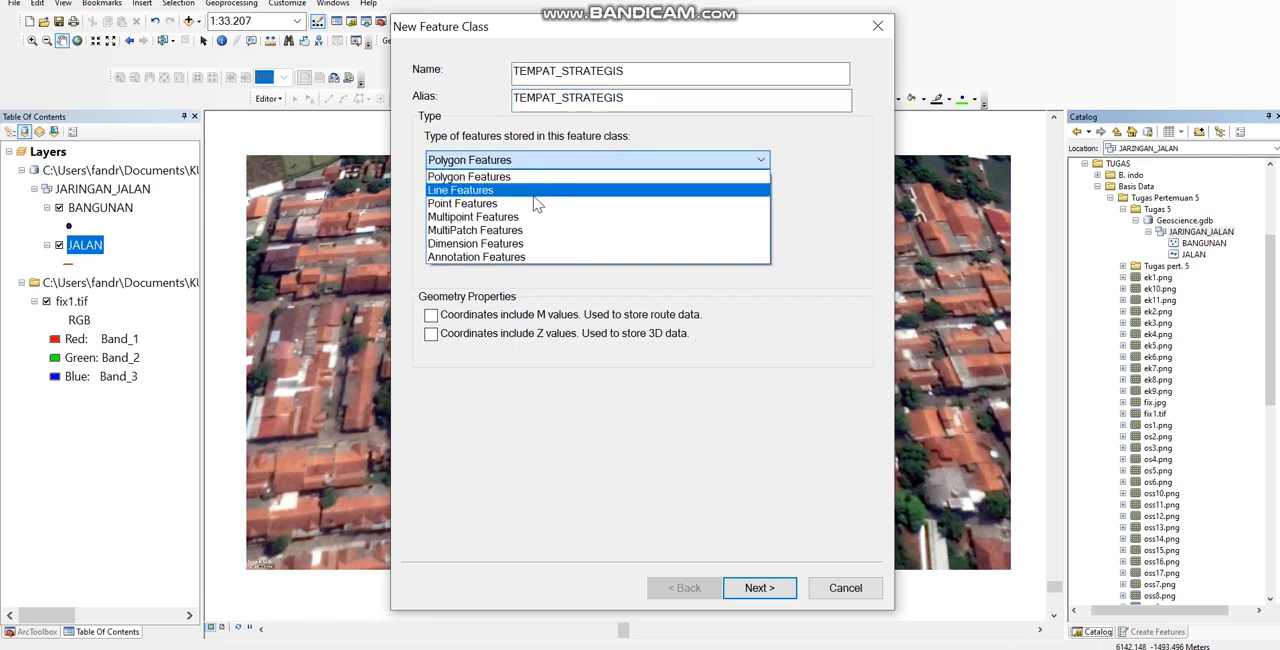
left_click(478, 205)
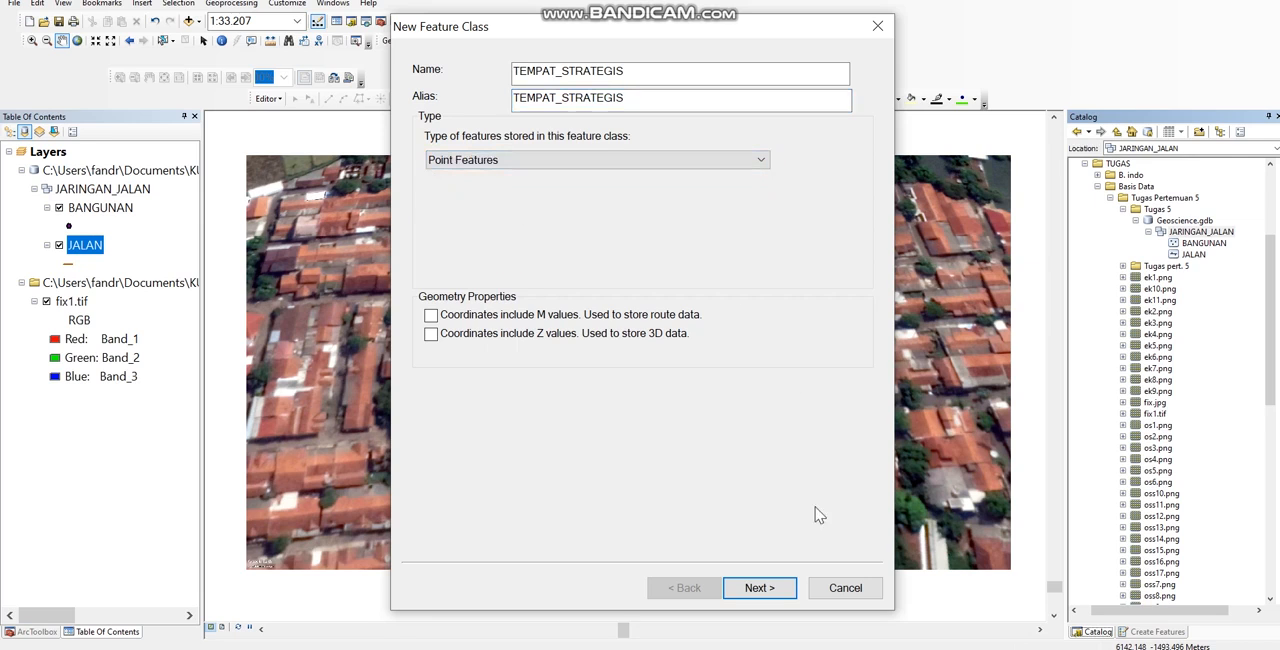
left_click(756, 588)
left_click(760, 588)
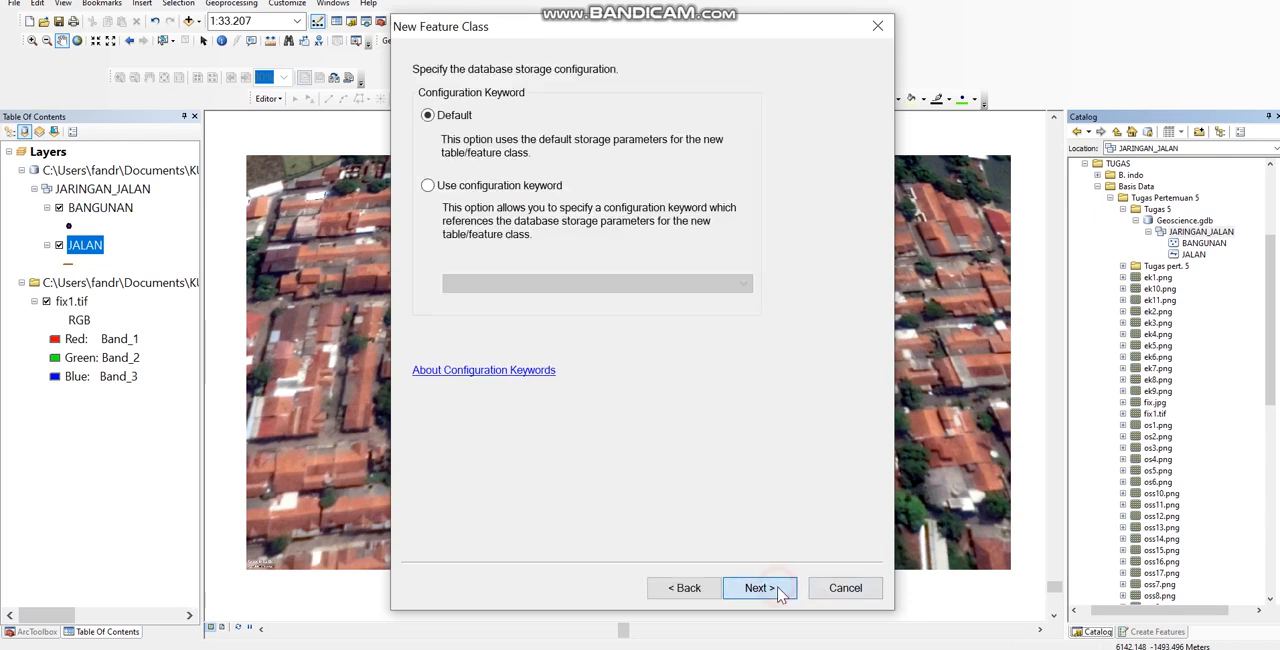
left_click(760, 588)
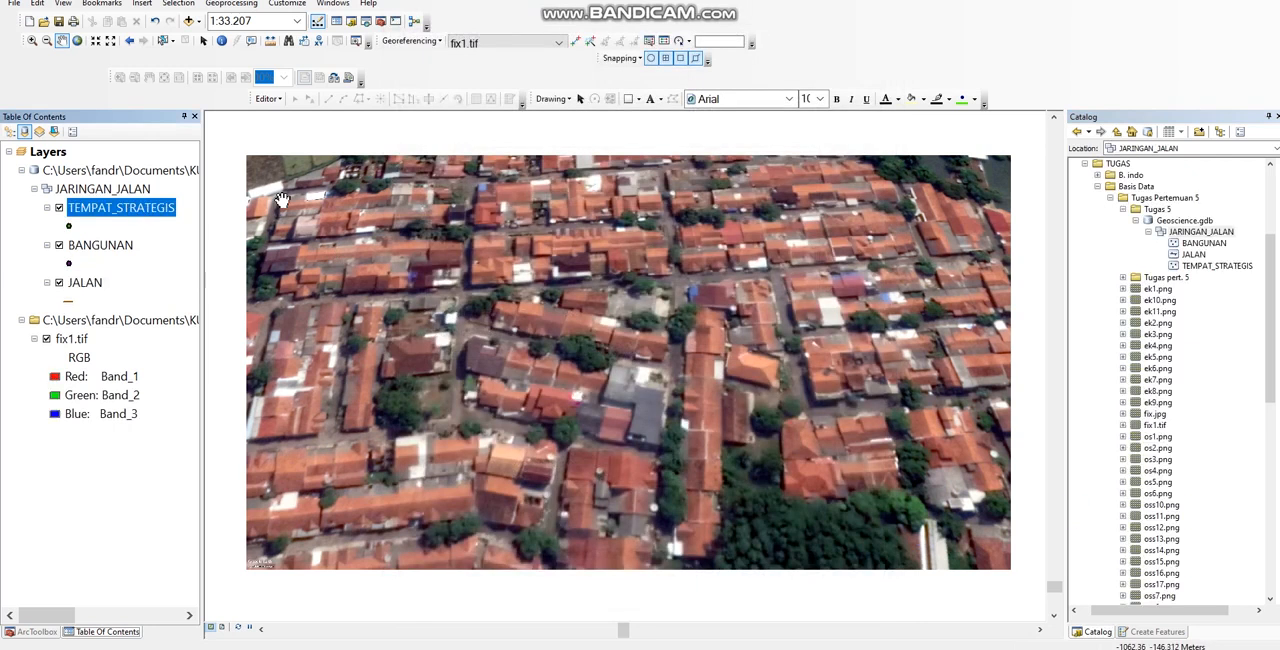
Step: Start another feature class in the JARINGAN_JALAN dataset named TEPI_JALAN with the alias TEPI JALAN
left_click(1198, 232)
right_click(1178, 233)
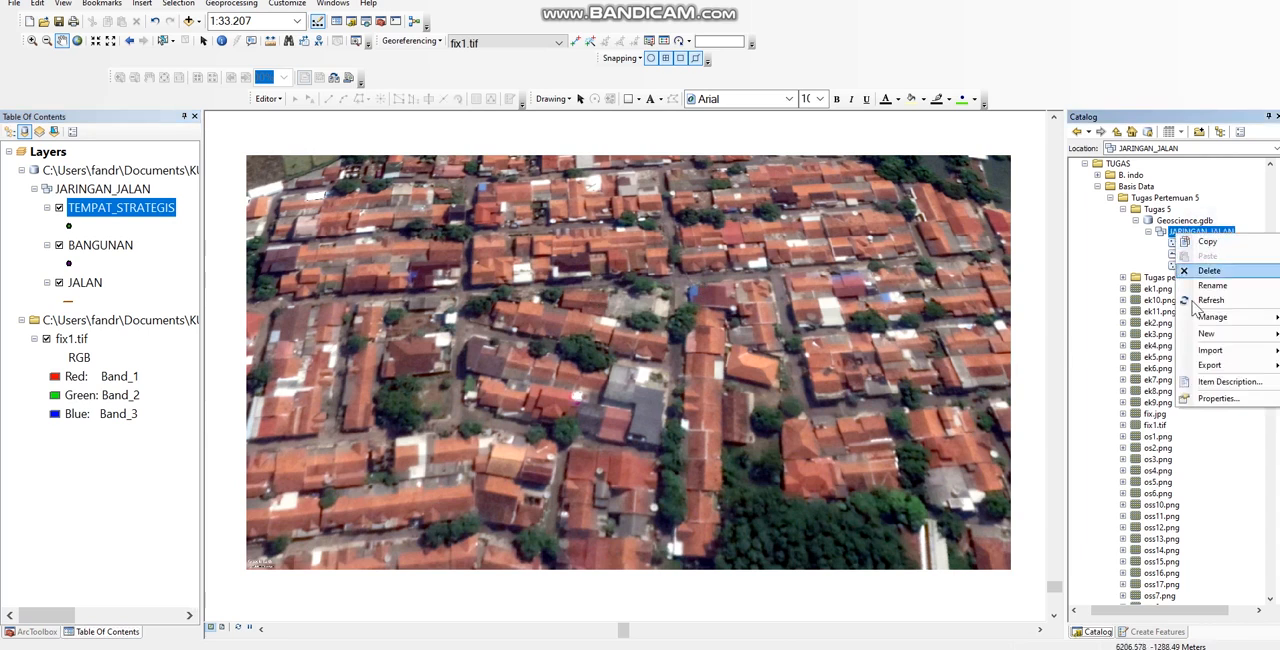
mouse_move(1204, 340)
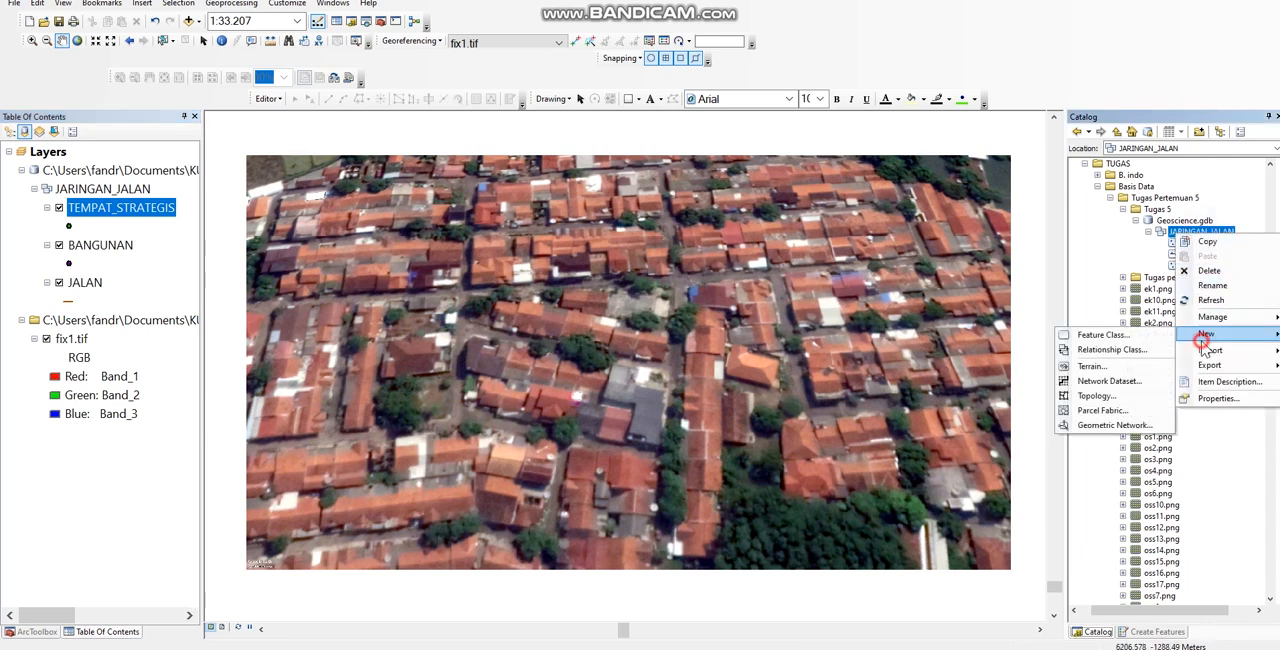
left_click(1148, 335)
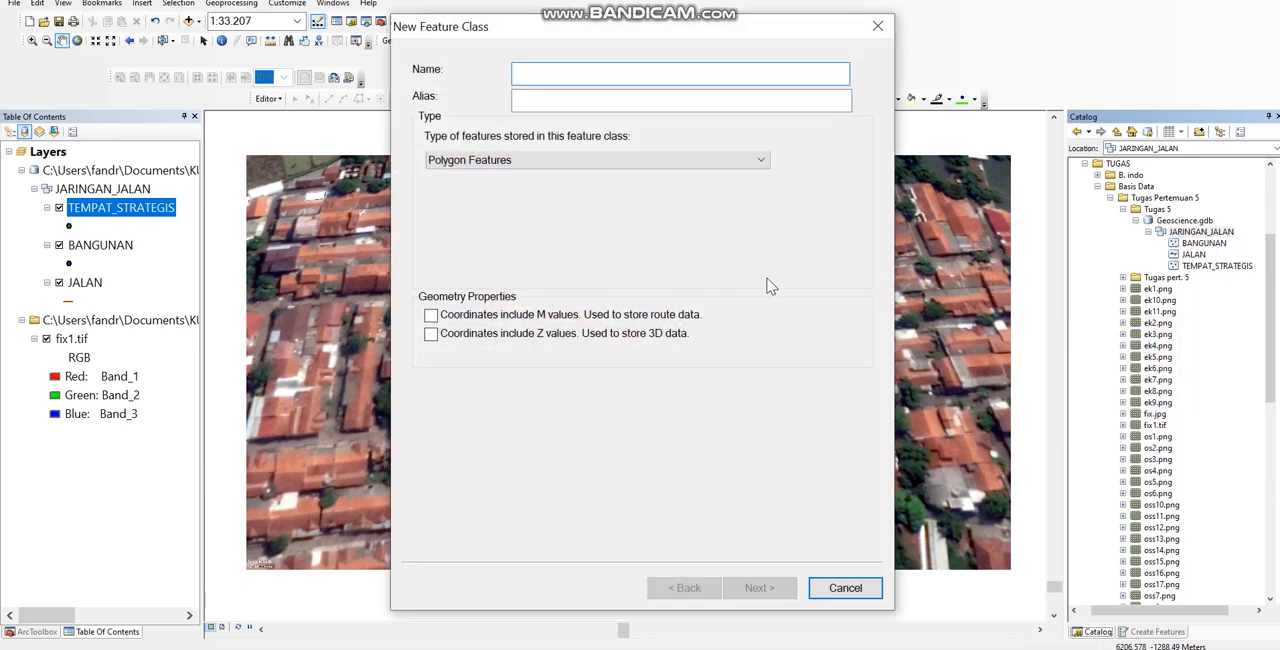
type("TEPI_JALAN")
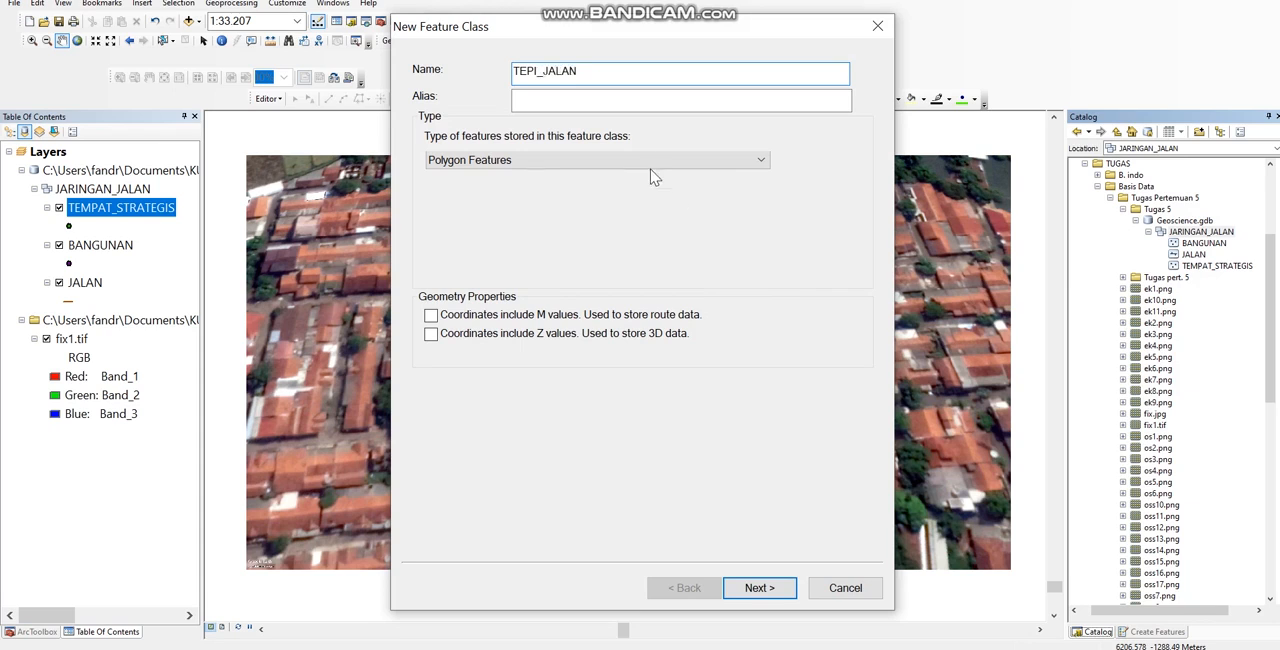
left_click(604, 104)
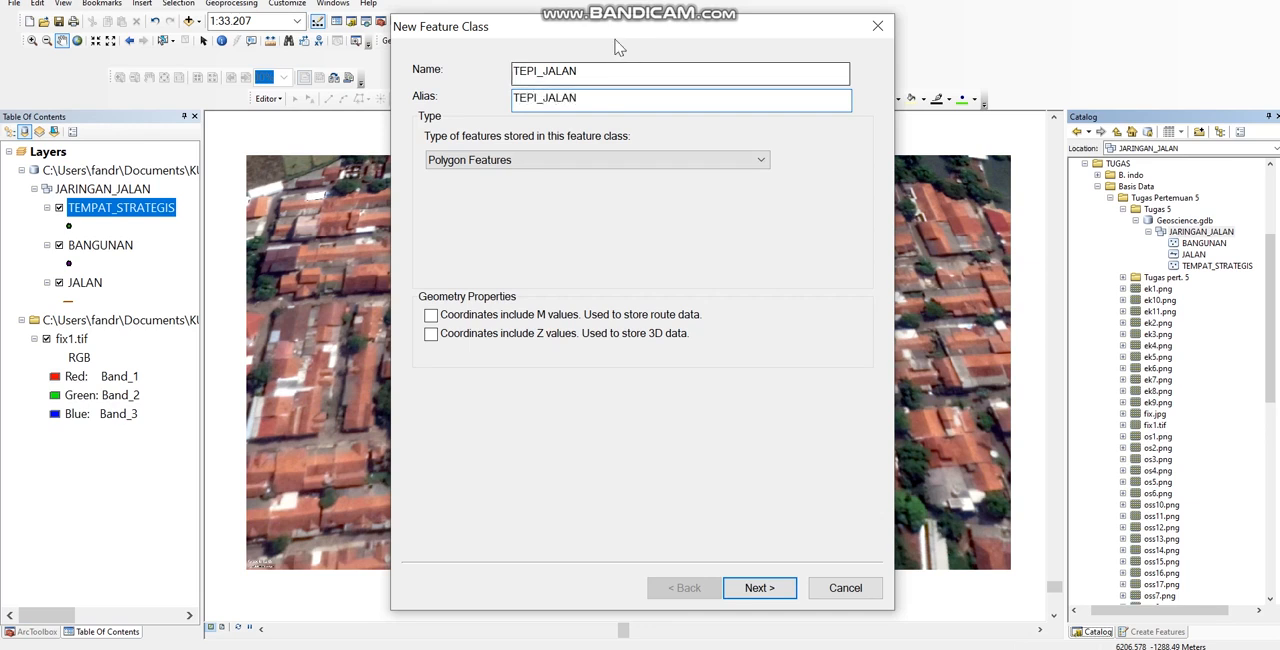
left_click(543, 97)
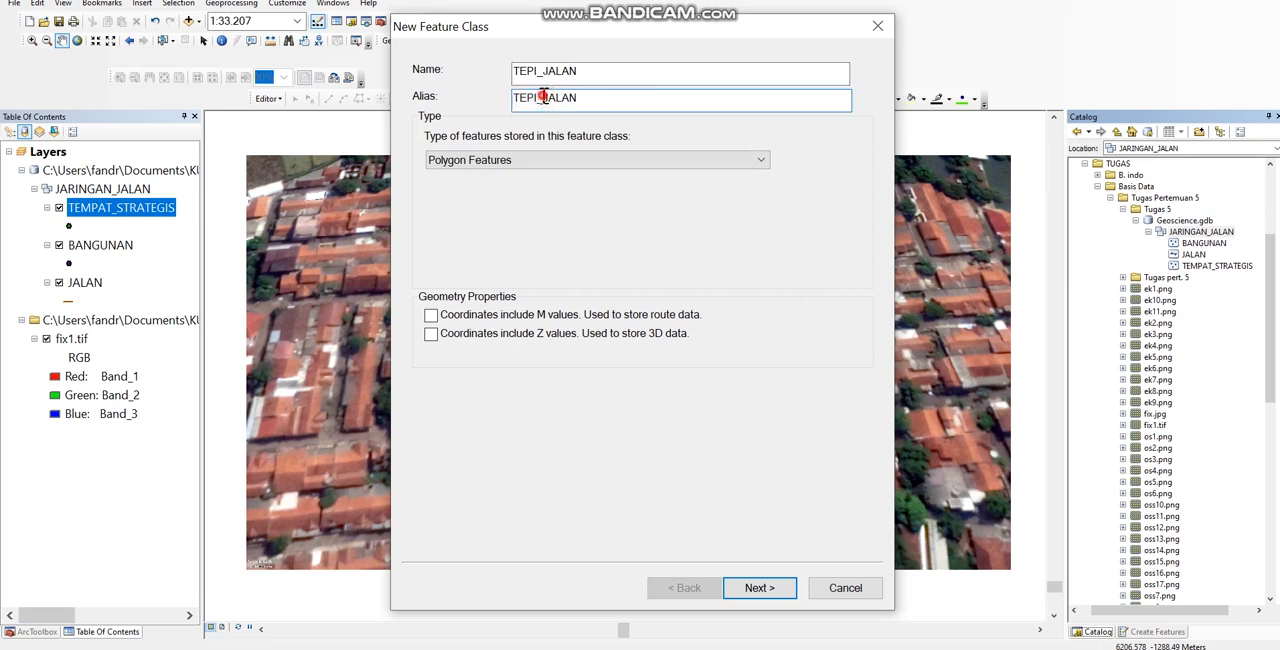
key("BackSpace")
Step: Set the TEPI_JALAN feature class to Line Features and create it with default storage and fields
left_click(603, 163)
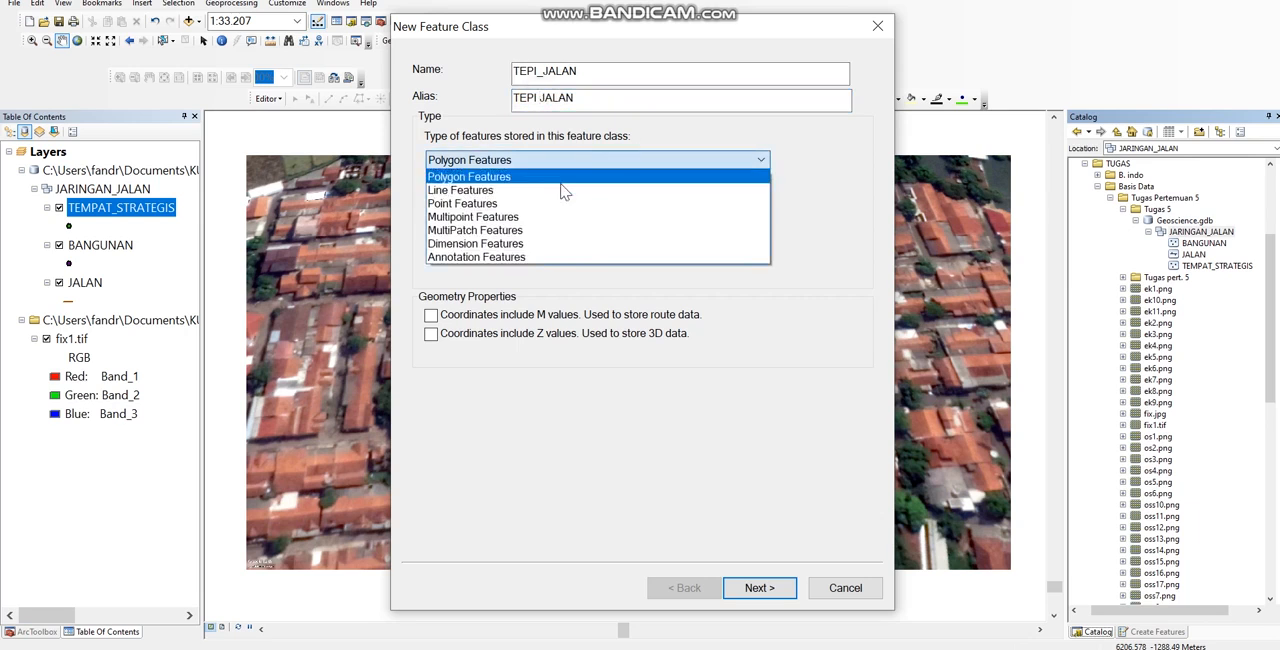
left_click(510, 192)
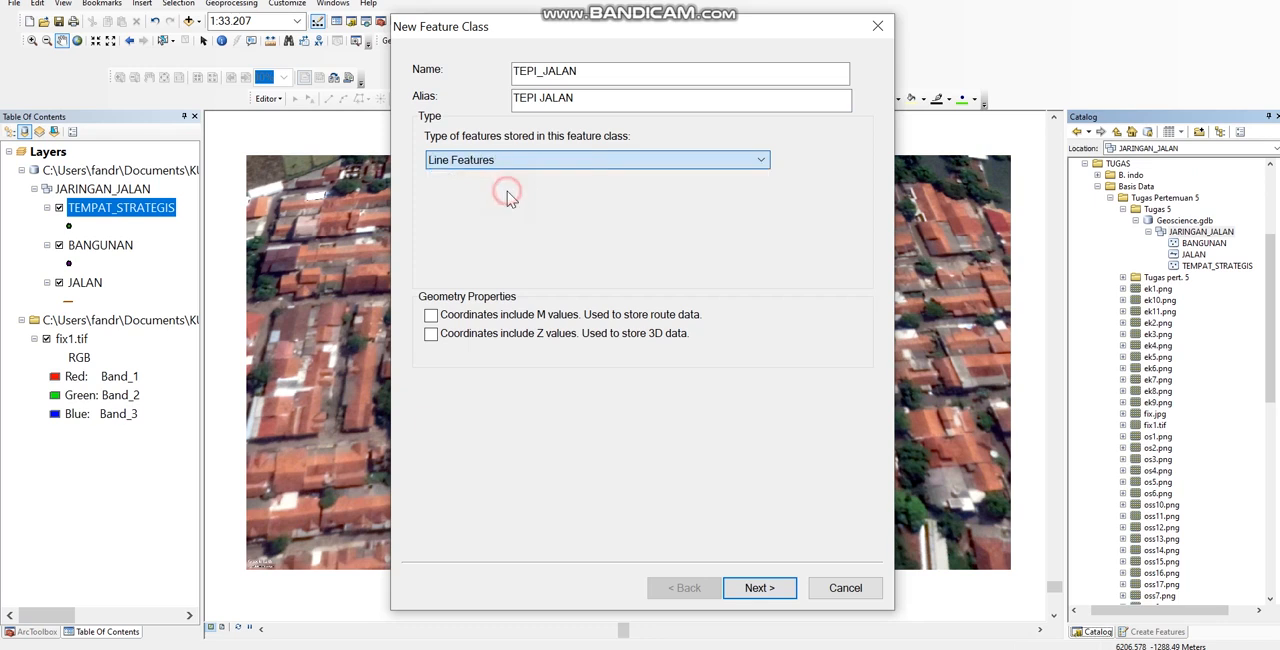
left_click(785, 598)
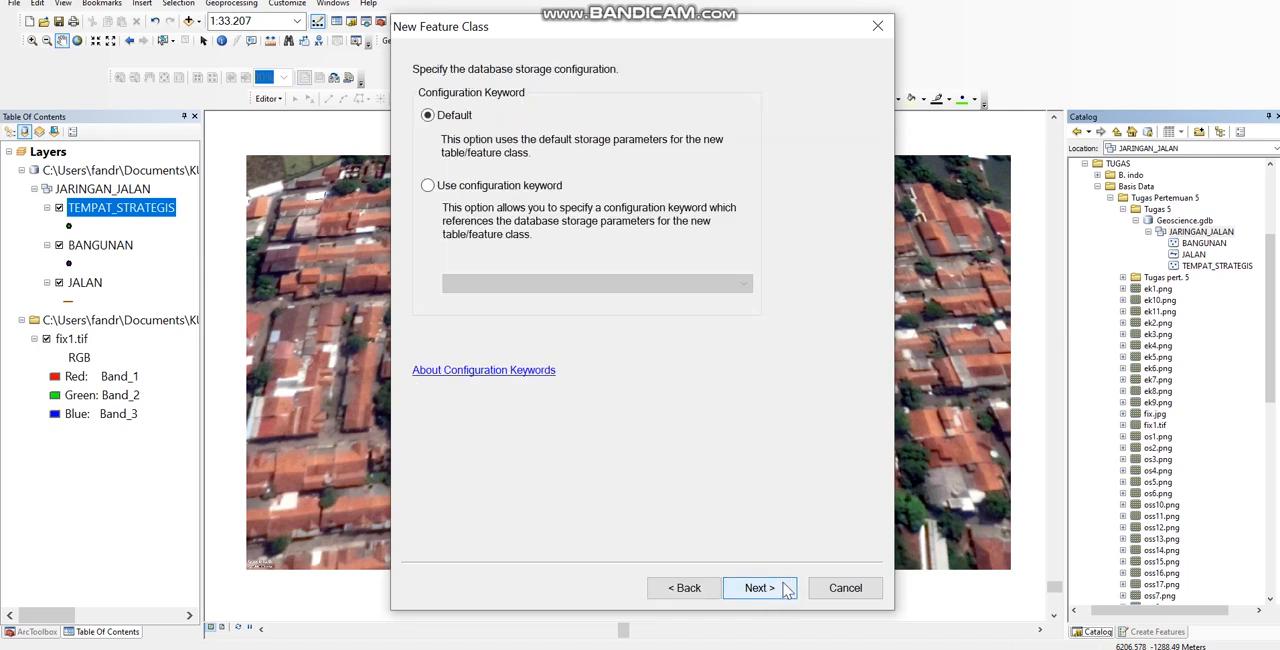
left_click(785, 595)
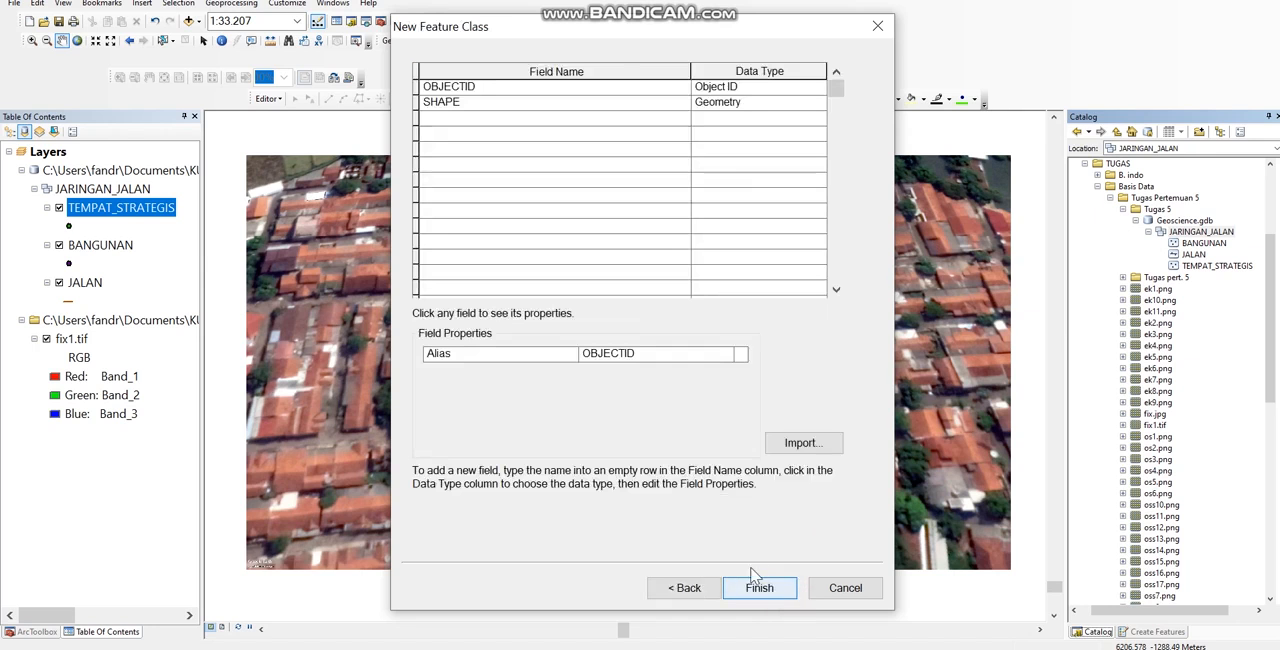
left_click(785, 594)
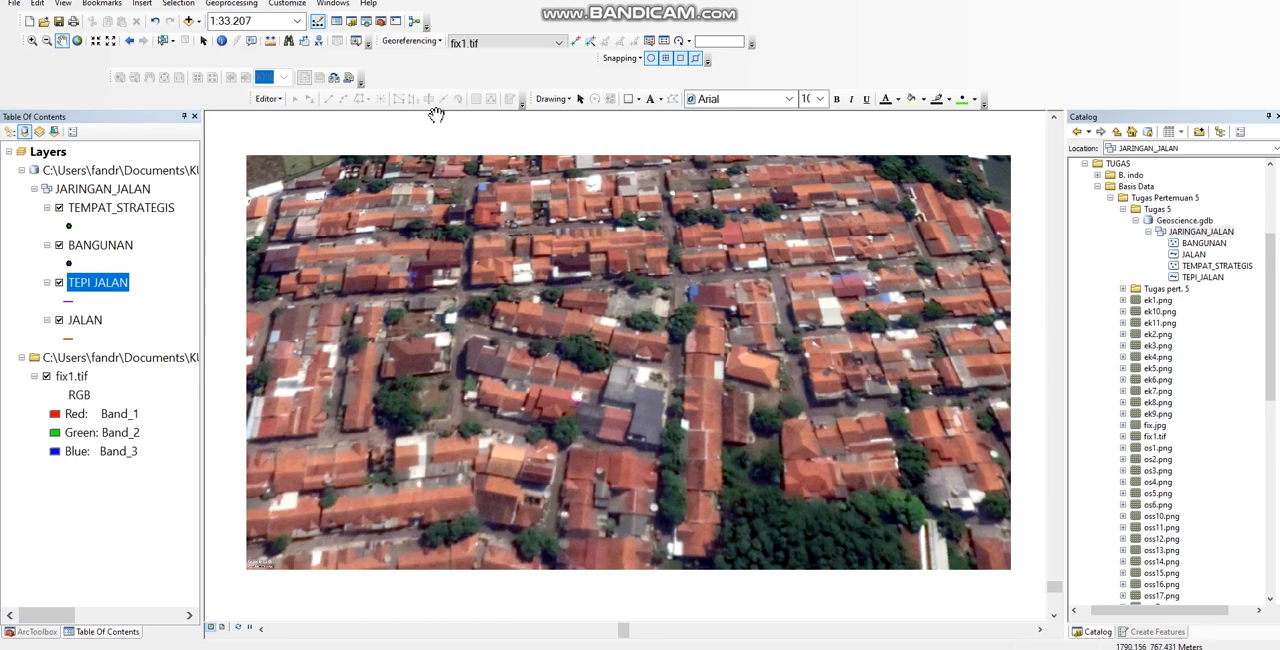
Step: Start an edit session and show the Create Features templates
left_click(270, 101)
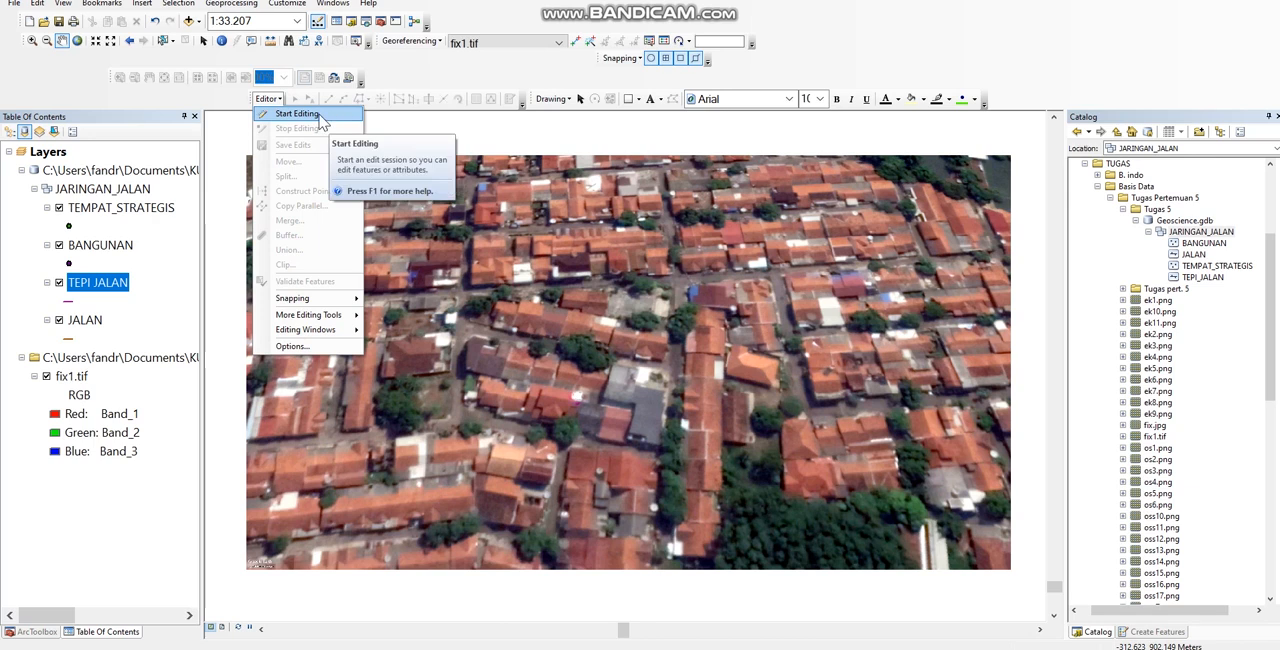
left_click(333, 121)
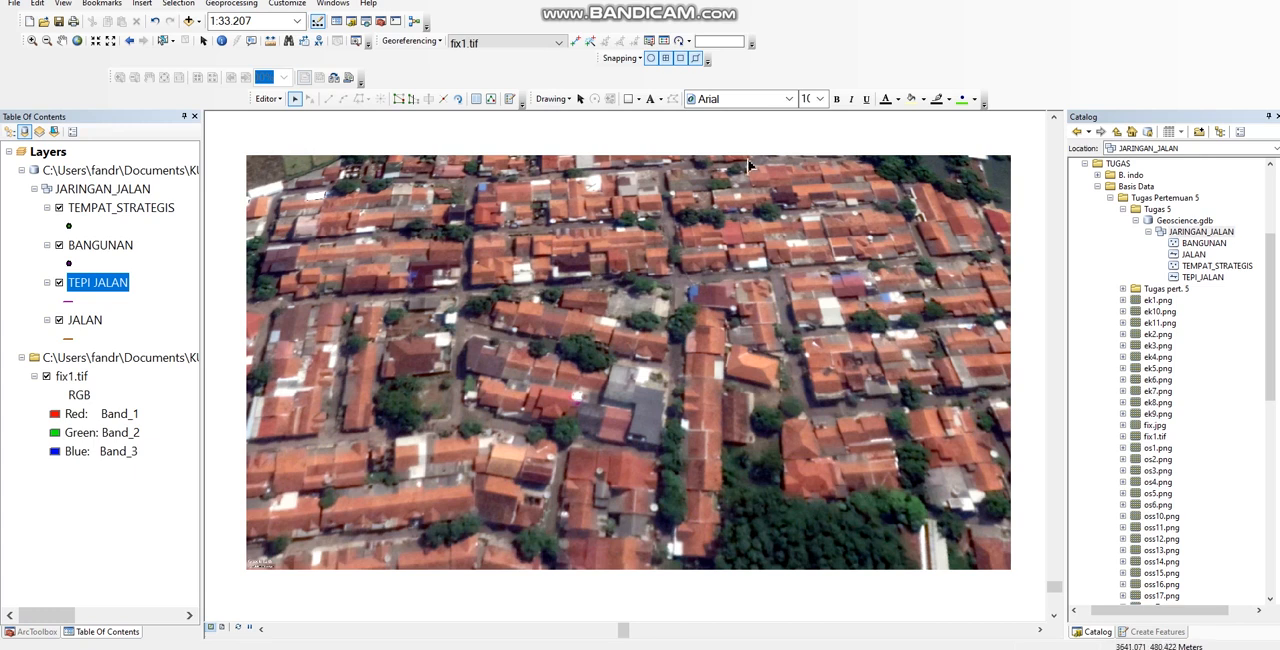
left_click(511, 100)
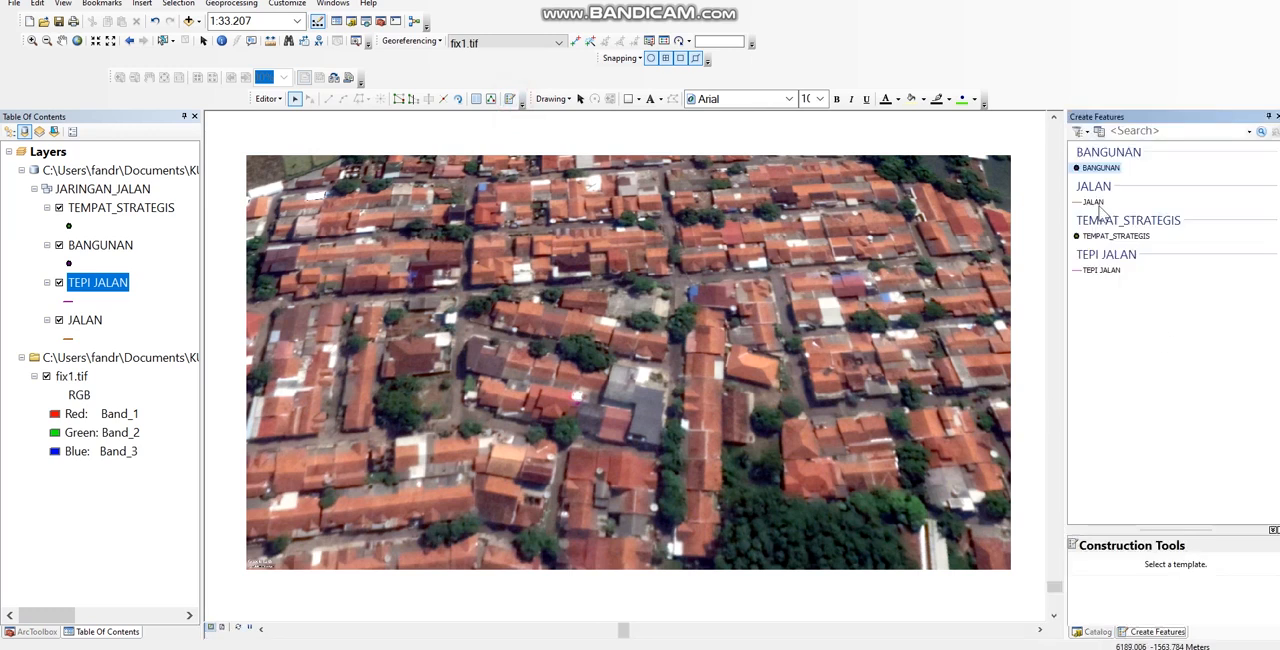
Step: Check the construction tools for the BANGUNAN, JALAN, TEMPAT_STRATEGIS and TEPI JALAN templates, and end the edit session
left_click(1100, 167)
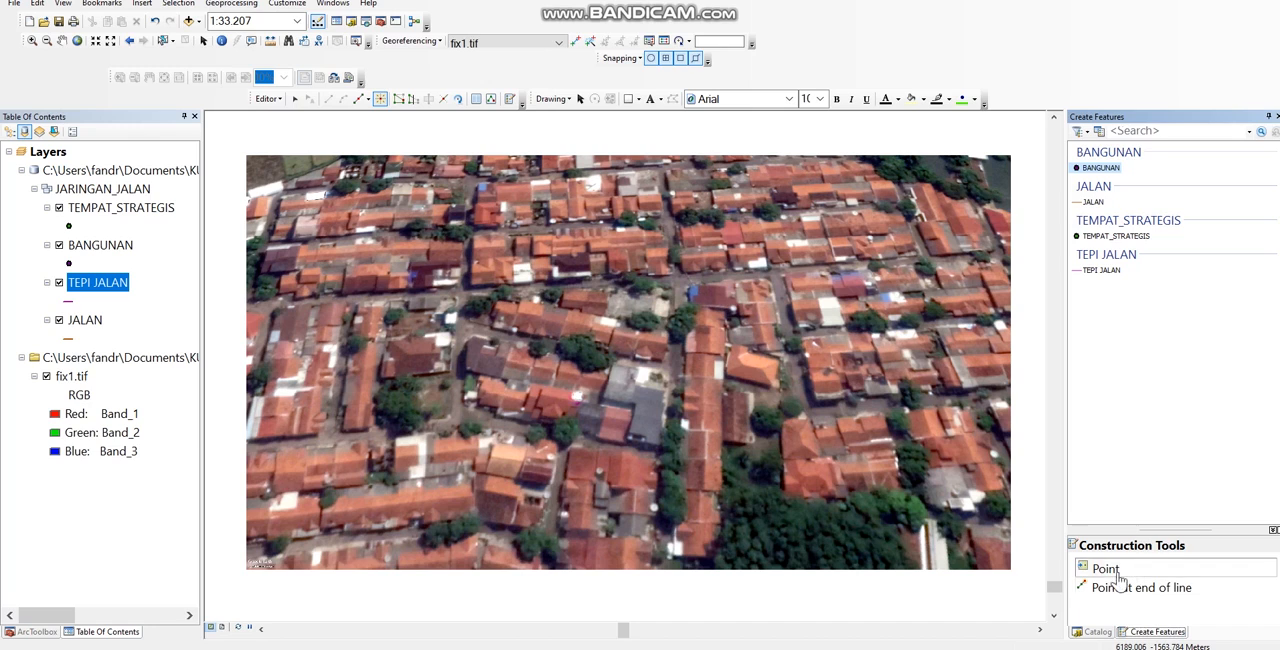
left_click(1093, 202)
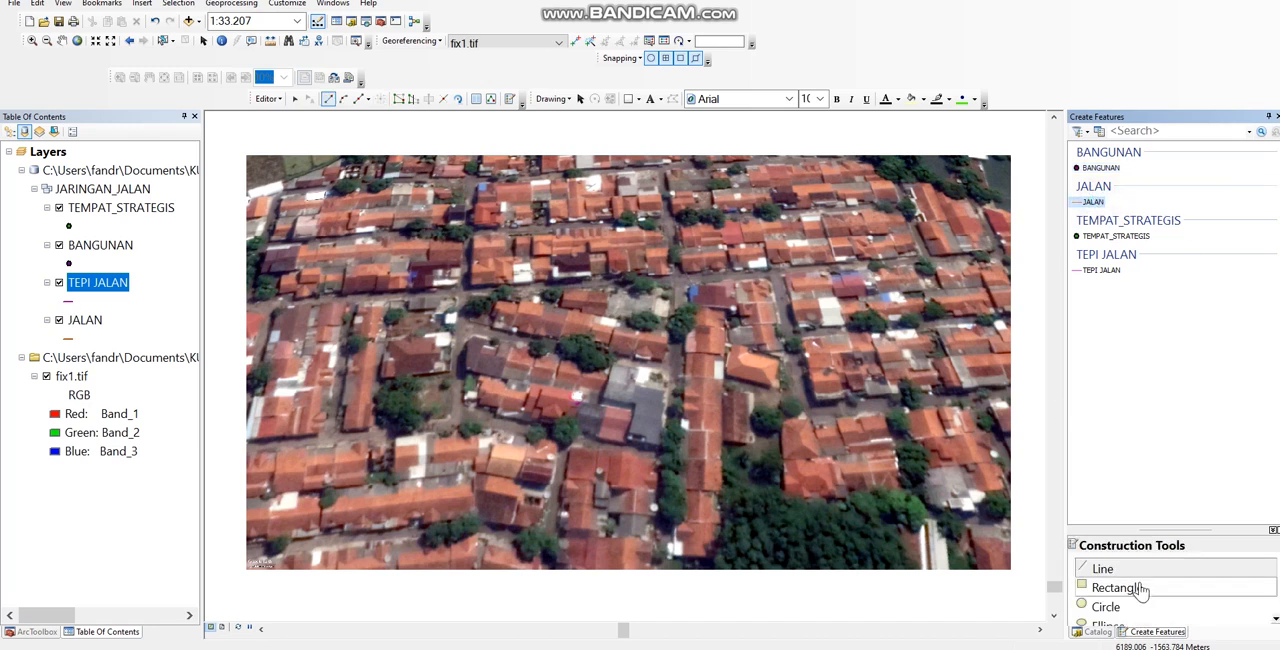
left_click(1127, 238)
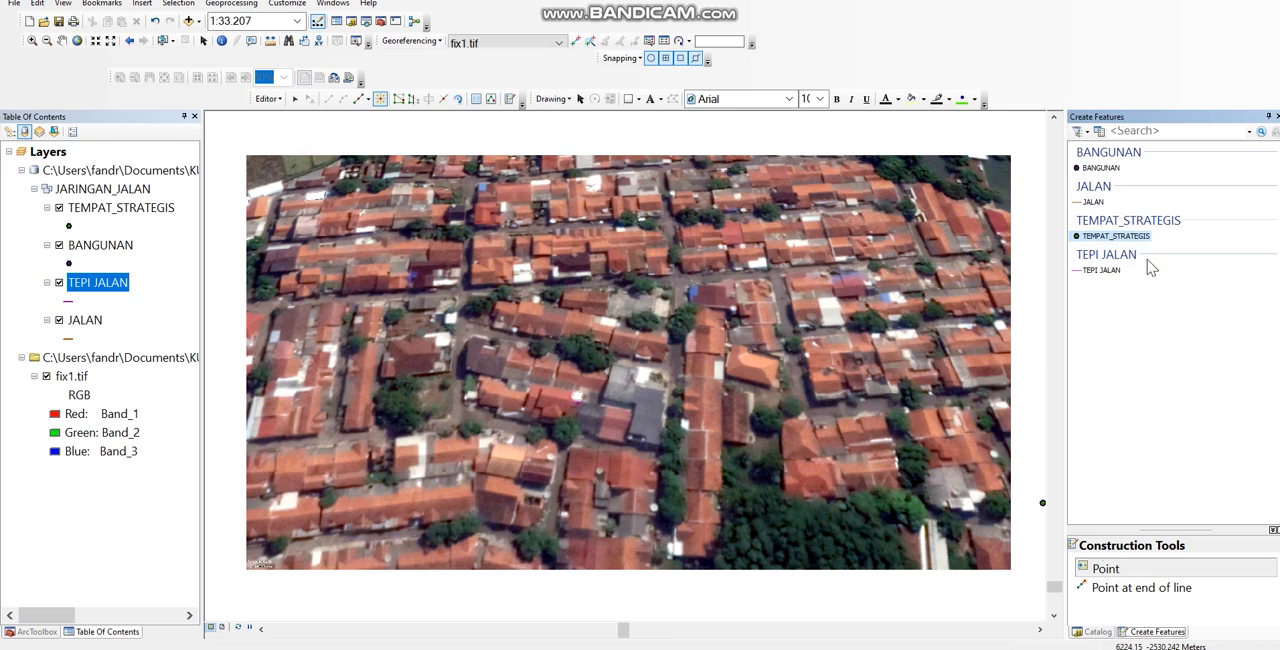
left_click(1104, 270)
left_click(1130, 567)
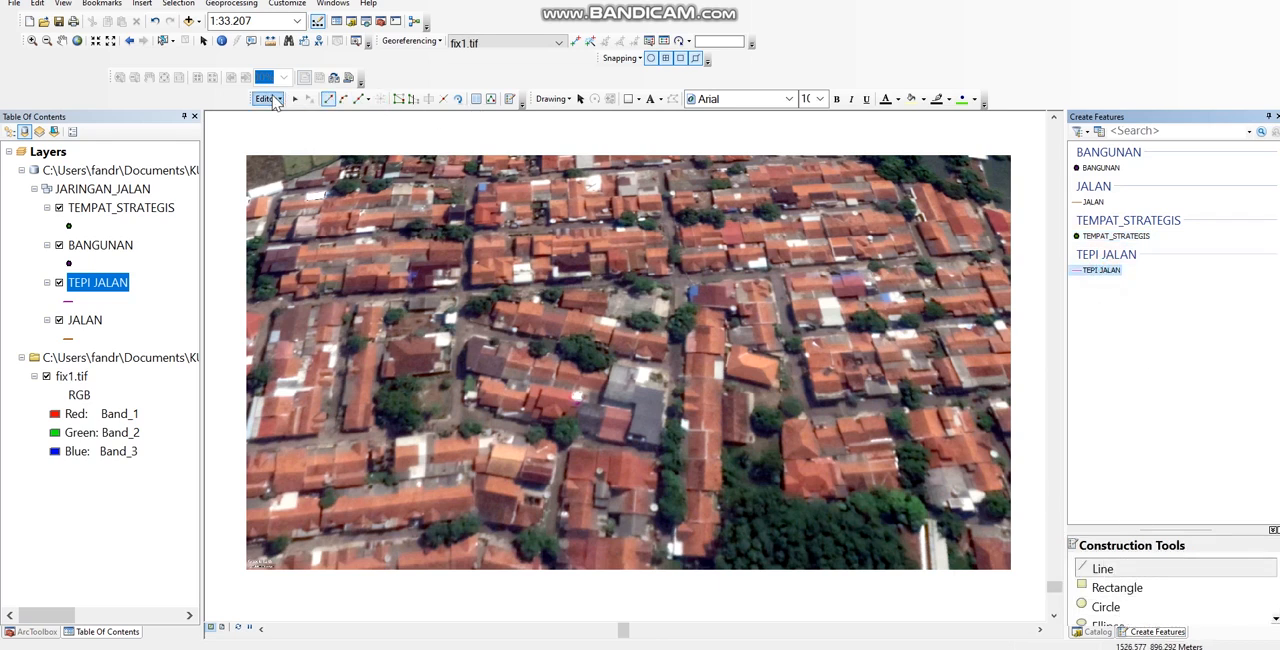
left_click(277, 100)
left_click(273, 130)
Step: Save the map document in the Tugas 5 folder, using the student's full name and student number as the file name
left_click(14, 4)
left_click(60, 50)
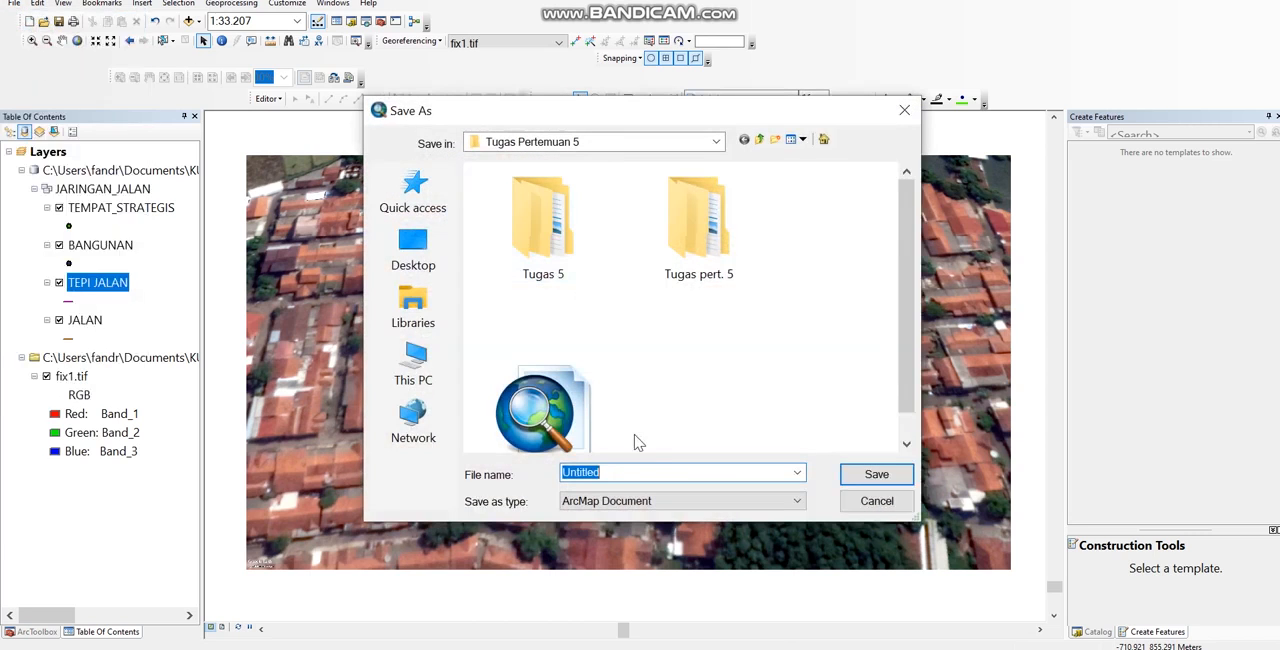
double_click(560, 255)
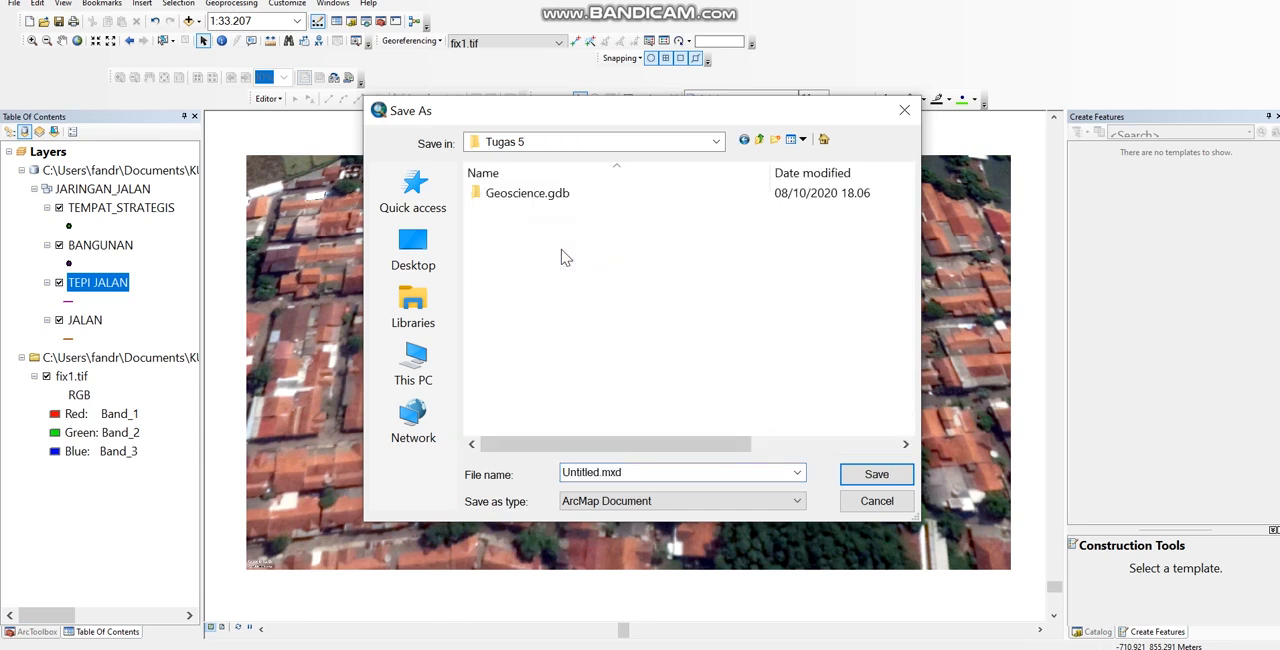
double_click(600, 471)
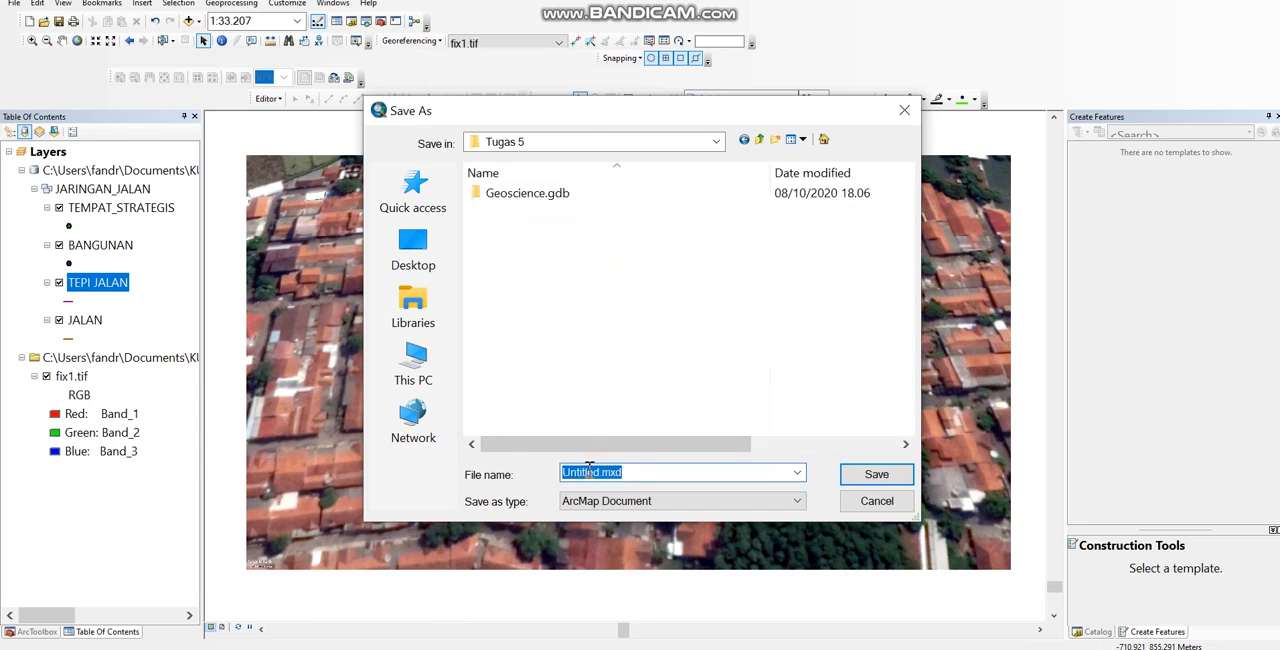
left_click(598, 471)
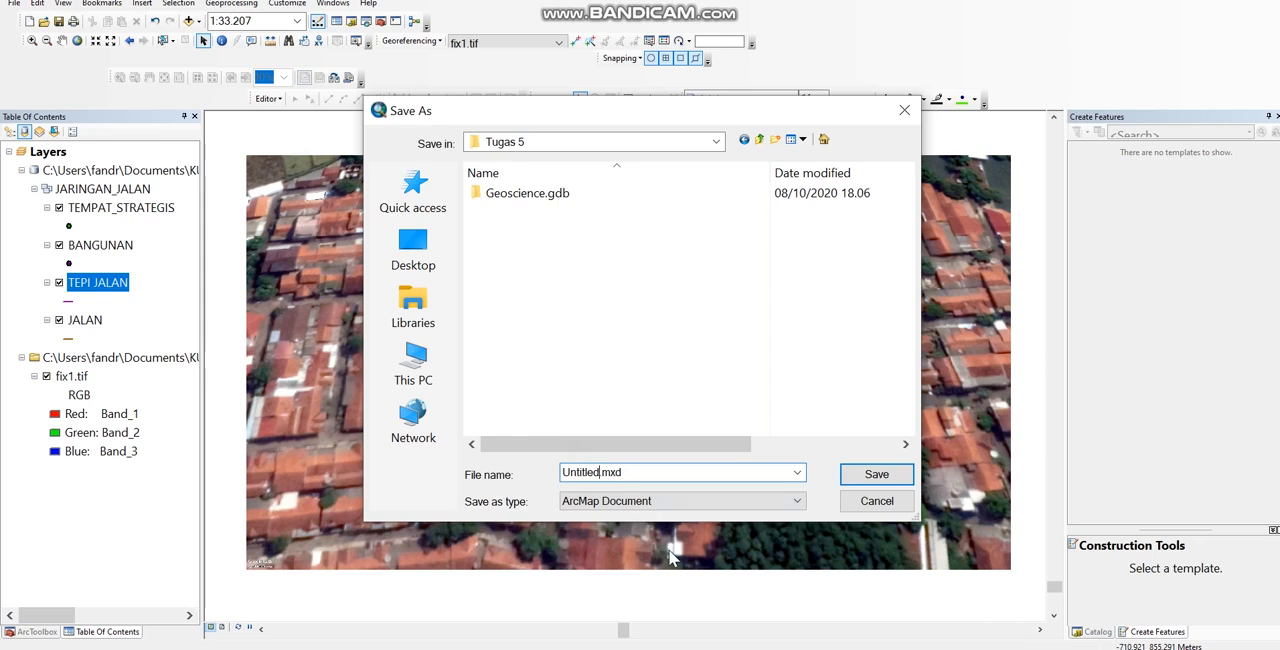
key("BackSpace")
key("BackSpace")
key("BackSpace")
key("BackSpace")
key("BackSpace")
key("BackSpace")
key("BackSpace")
type("T")
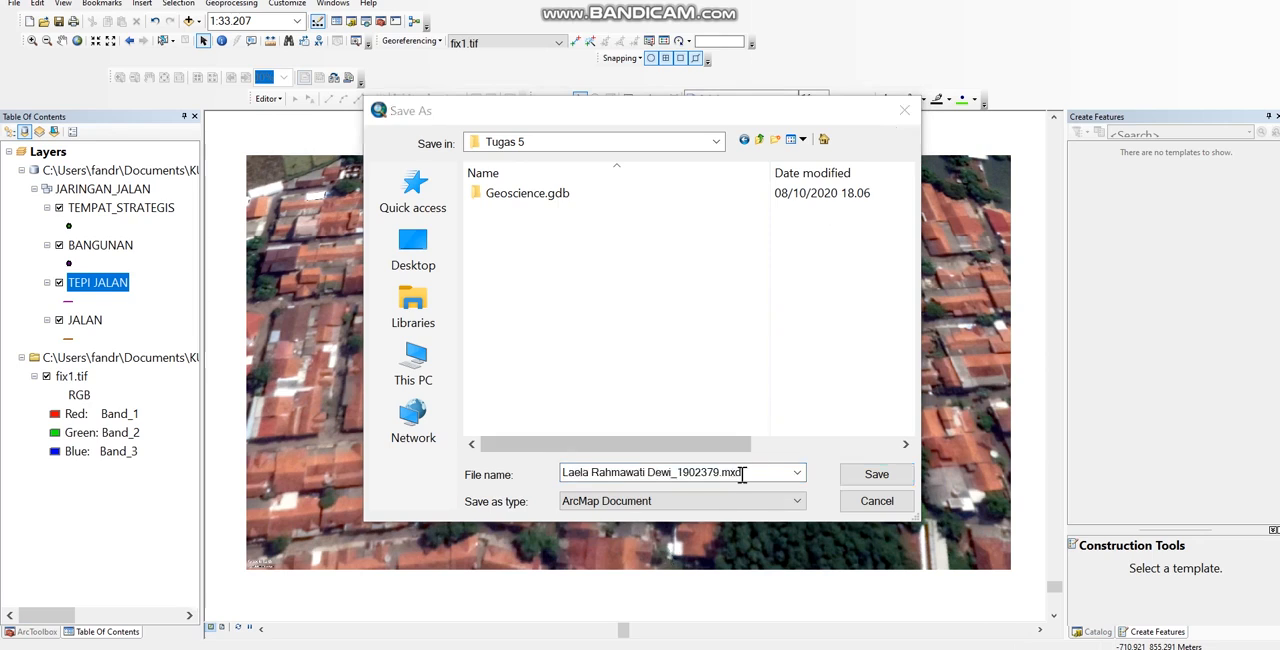
left_click(900, 482)
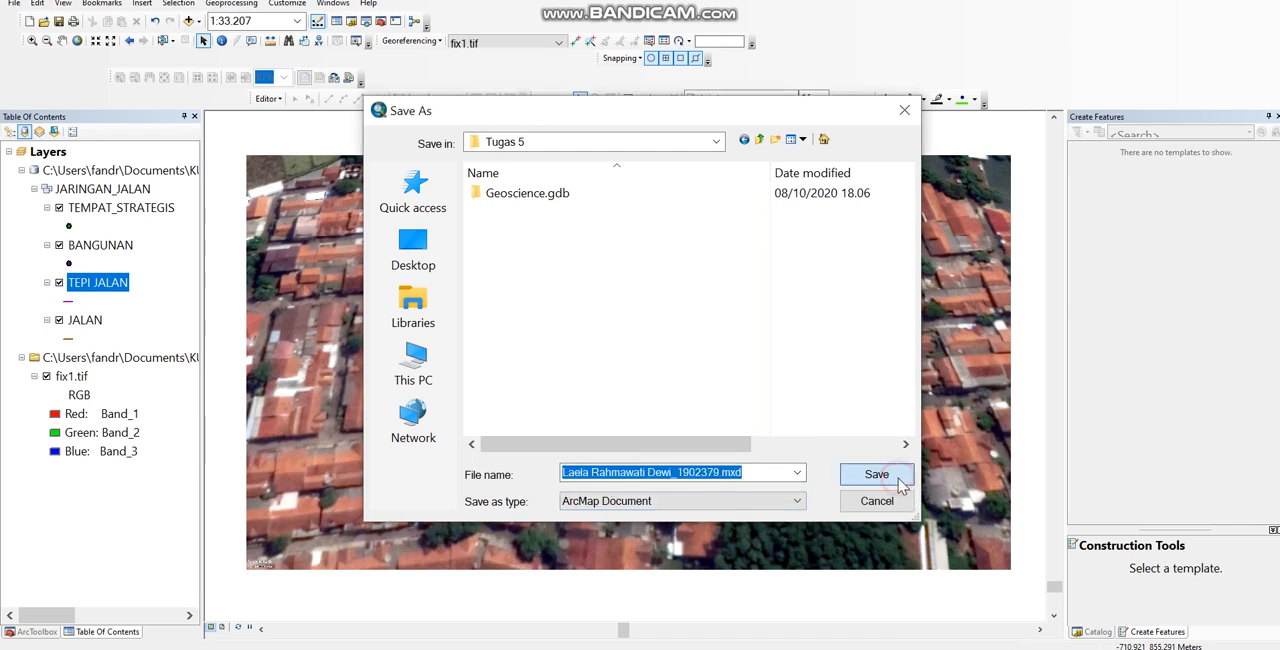